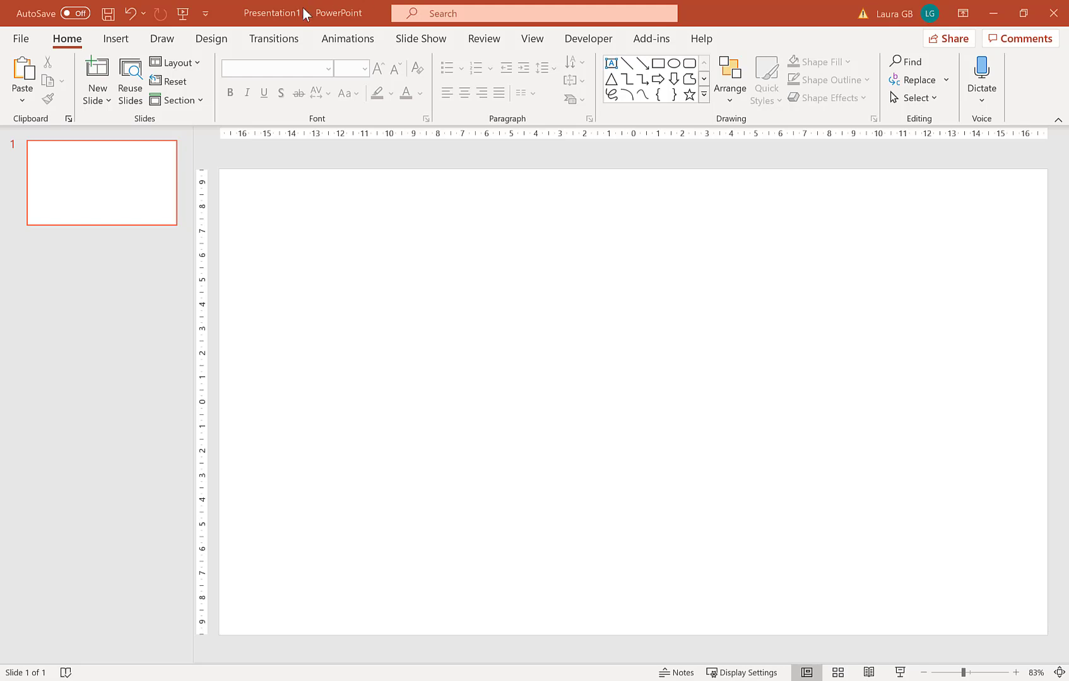
# Search the icon library for 'owl' and insert the owl icon onto the slide
pyautogui.click(120, 41)
pyautogui.click(117, 40)
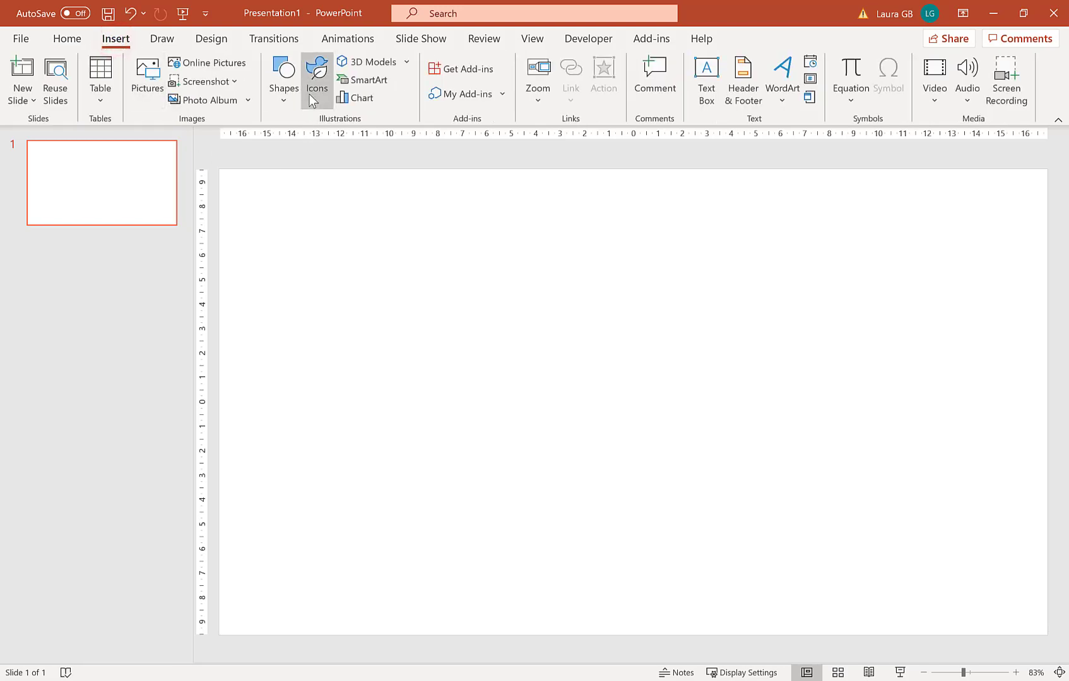
pyautogui.click(319, 78)
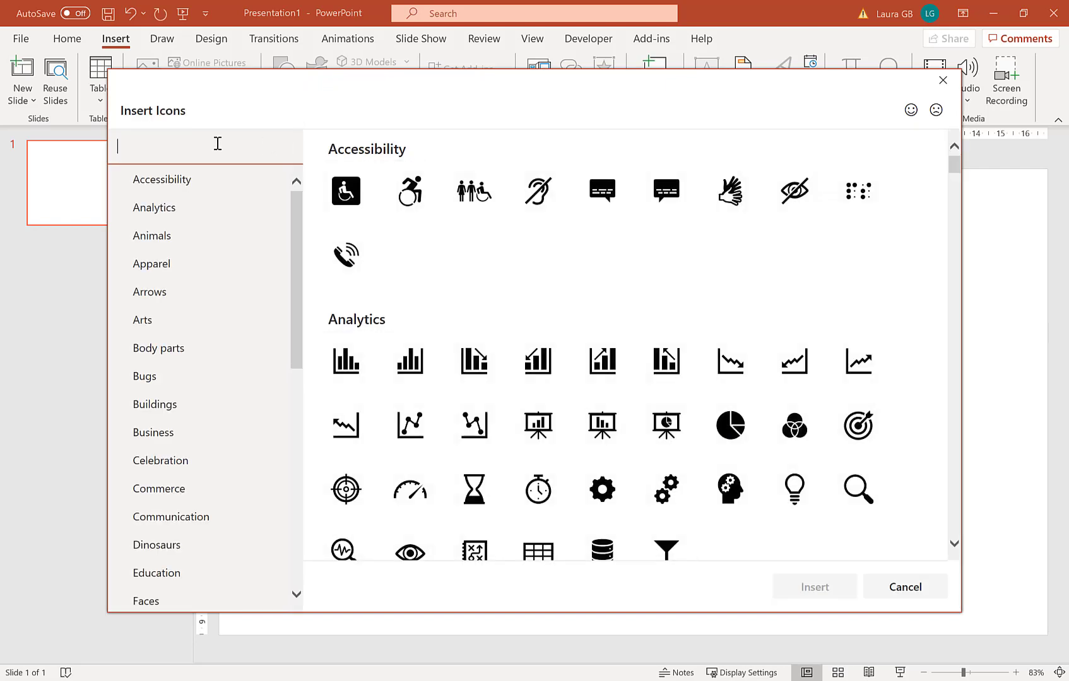
pyautogui.write('owl')
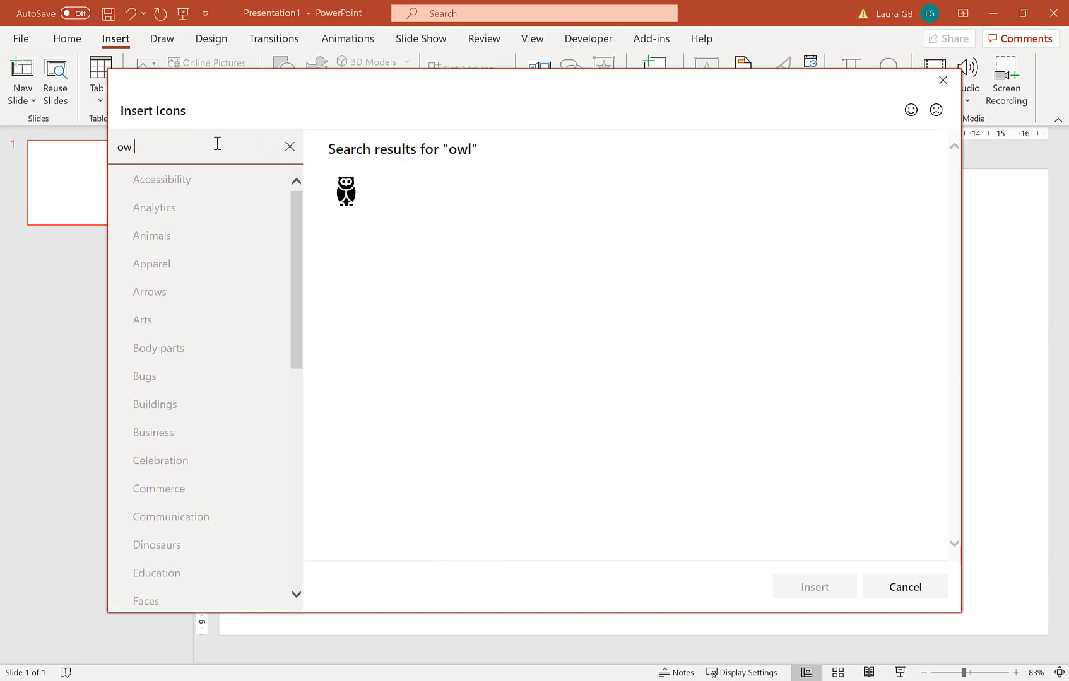
pyautogui.click(352, 204)
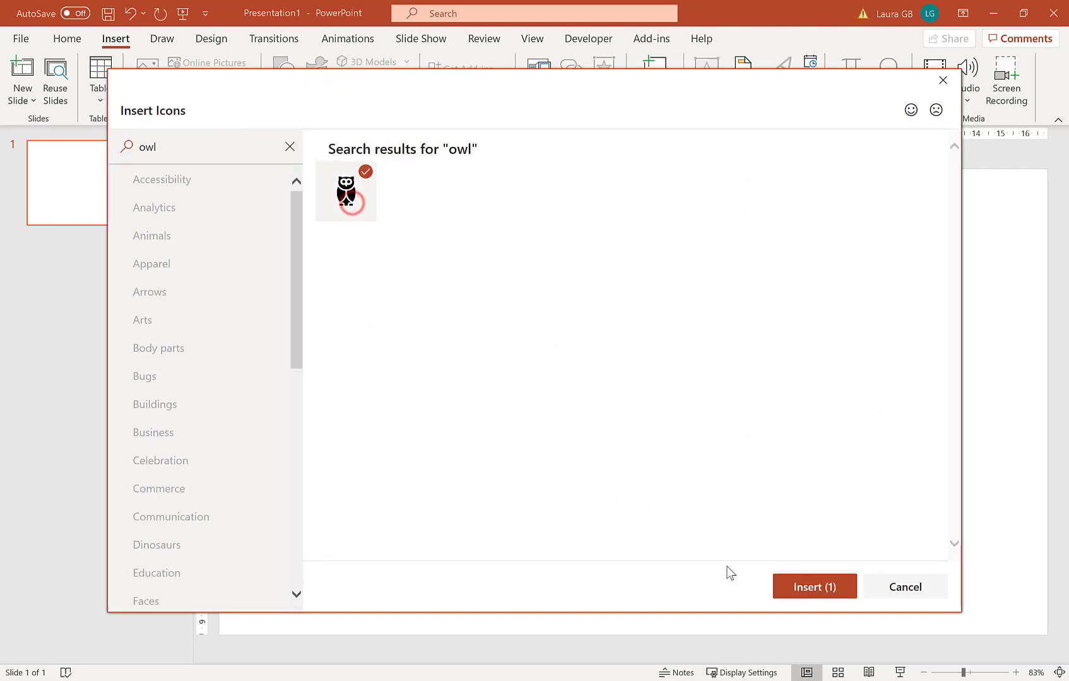
pyautogui.click(808, 596)
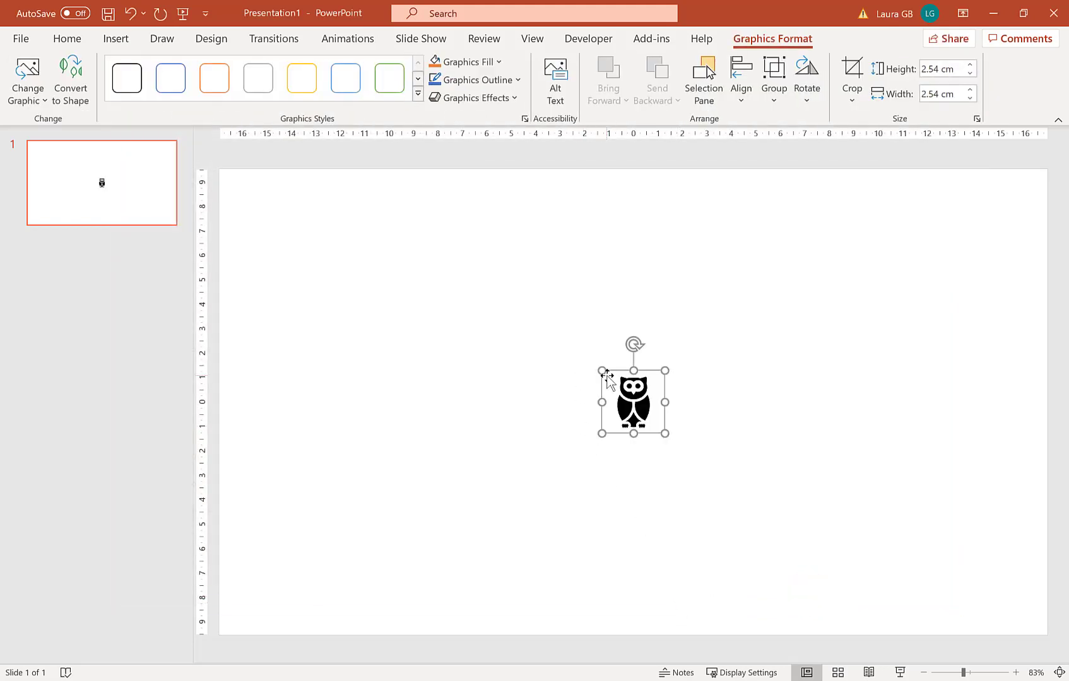
# Enlarge the owl to 6.33 cm square and save it as an SVG picture named owl
pyautogui.moveTo(603, 372); pyautogui.dragTo(510, 306)
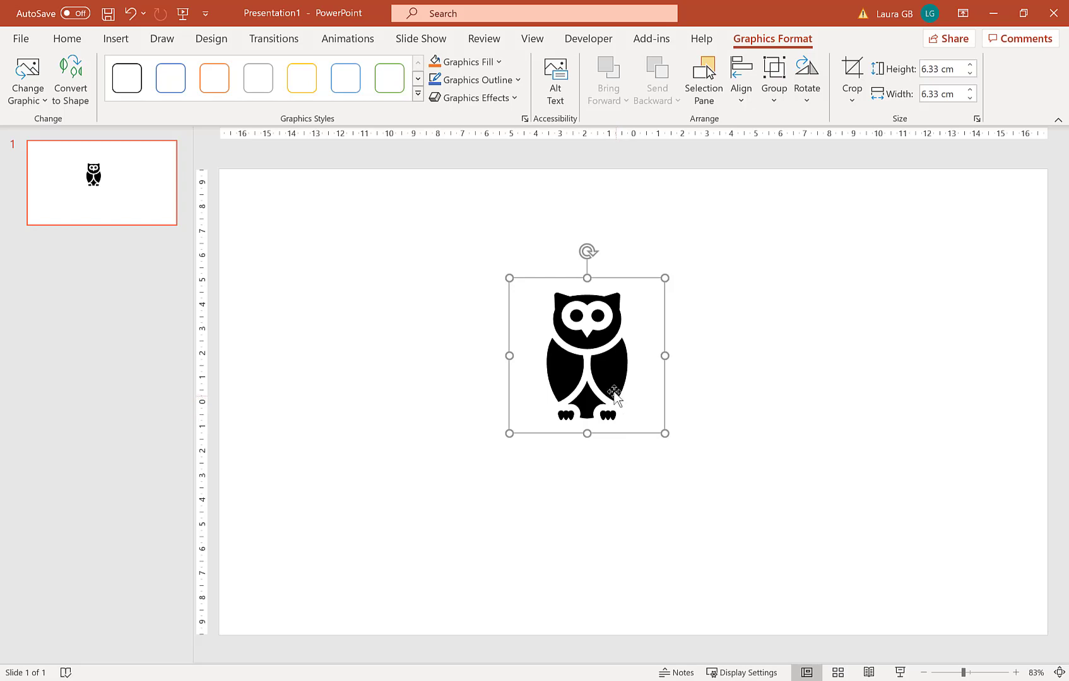
pyautogui.rightClick(593, 364)
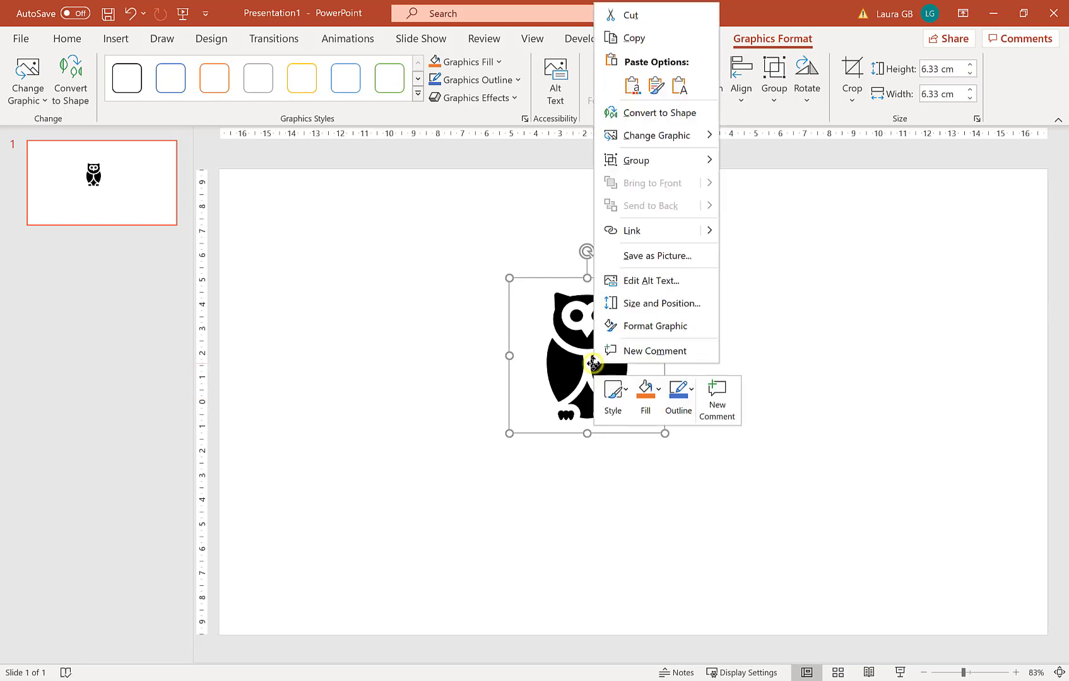
pyautogui.click(660, 256)
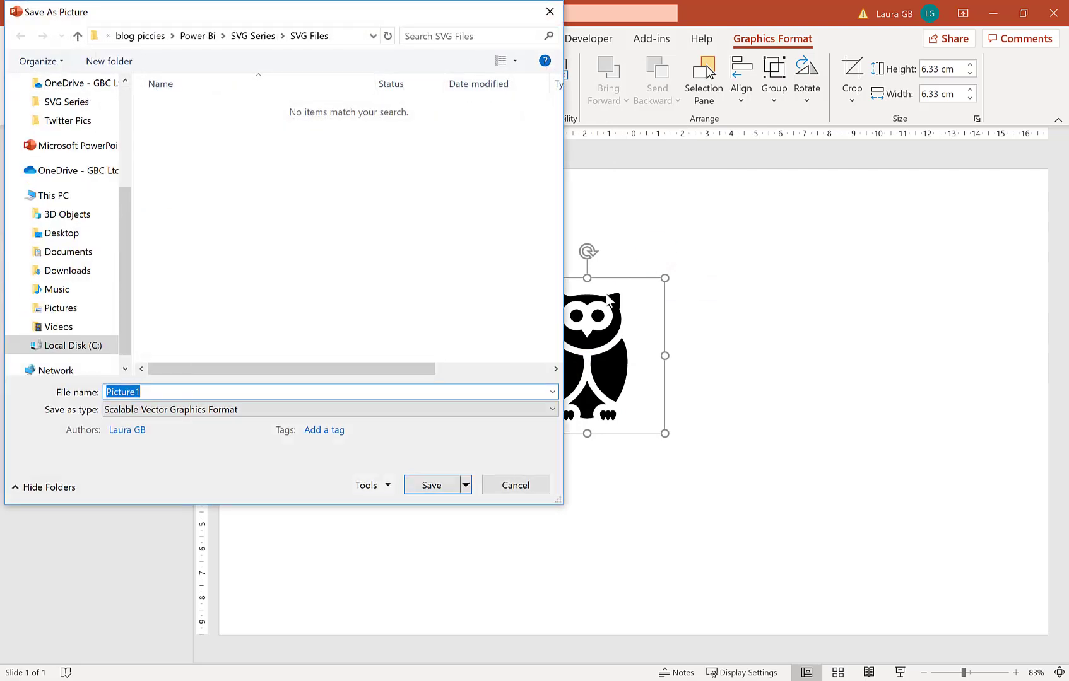
pyautogui.write('owl')
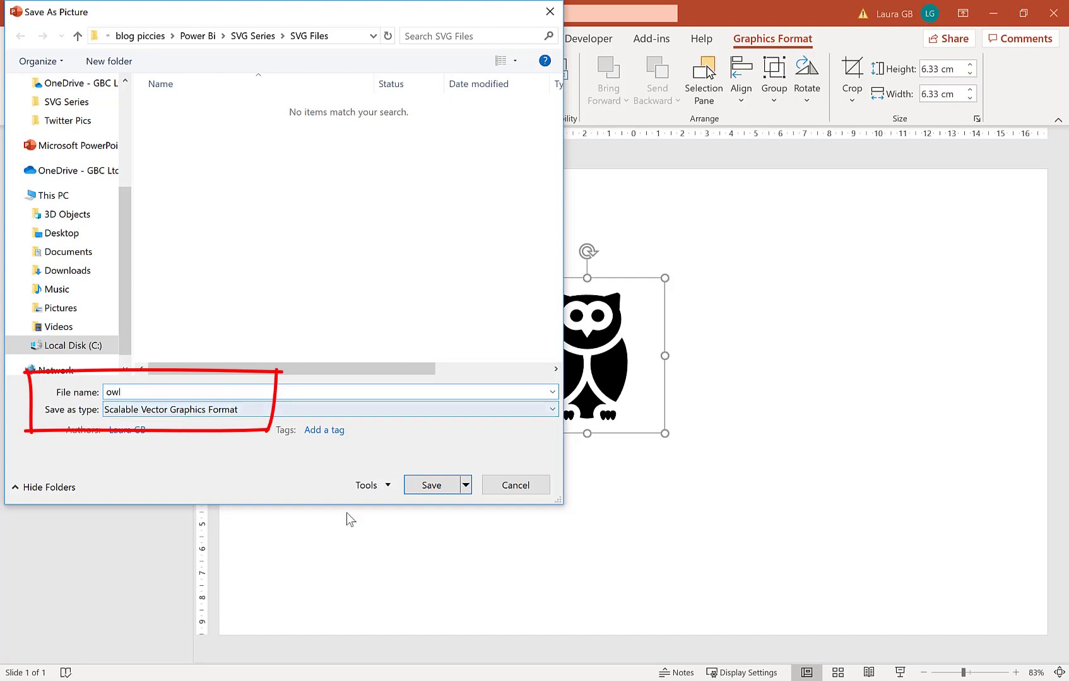
pyautogui.click(431, 492)
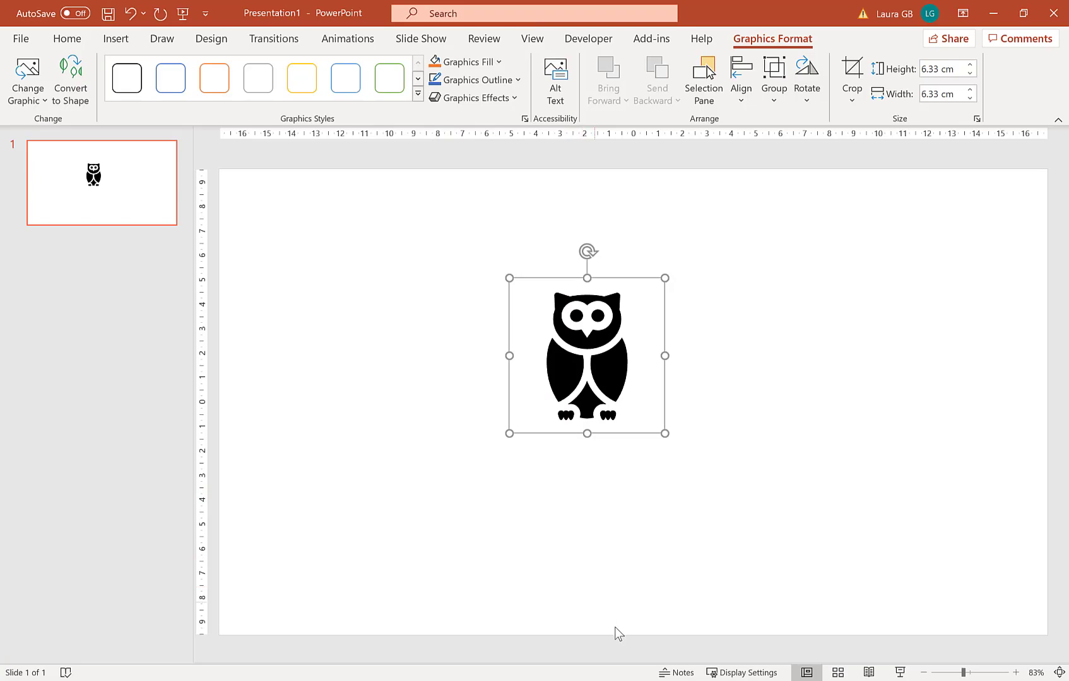
pyautogui.click(635, 616)
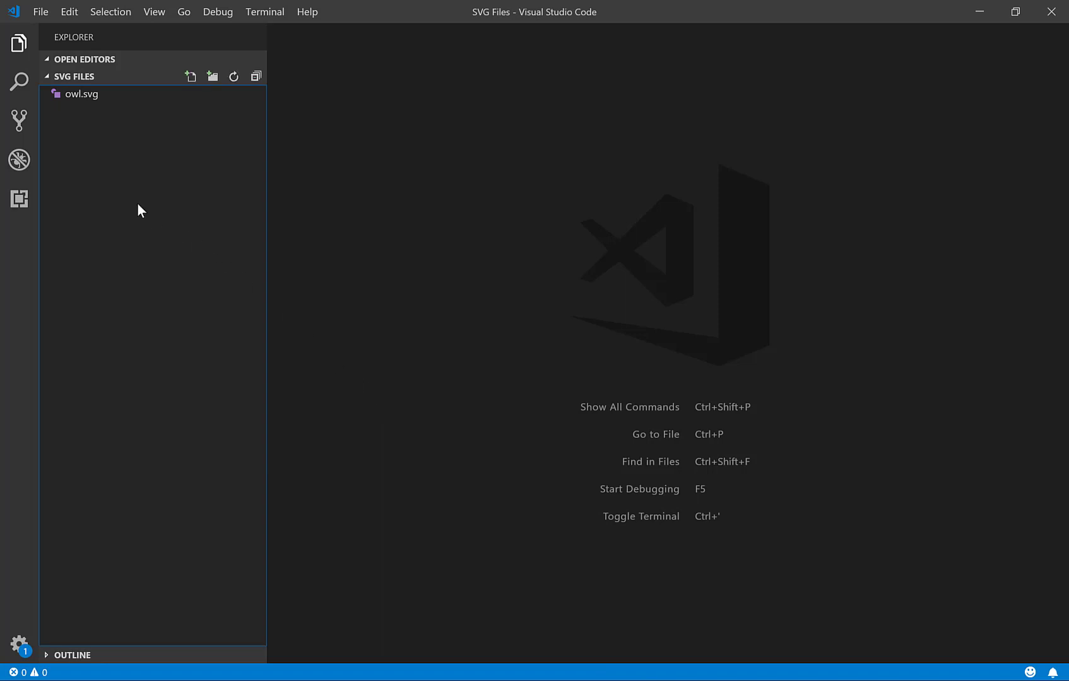
# Open owl.svg from the SVG Files folder to view its single-line markup
pyautogui.click(82, 95)
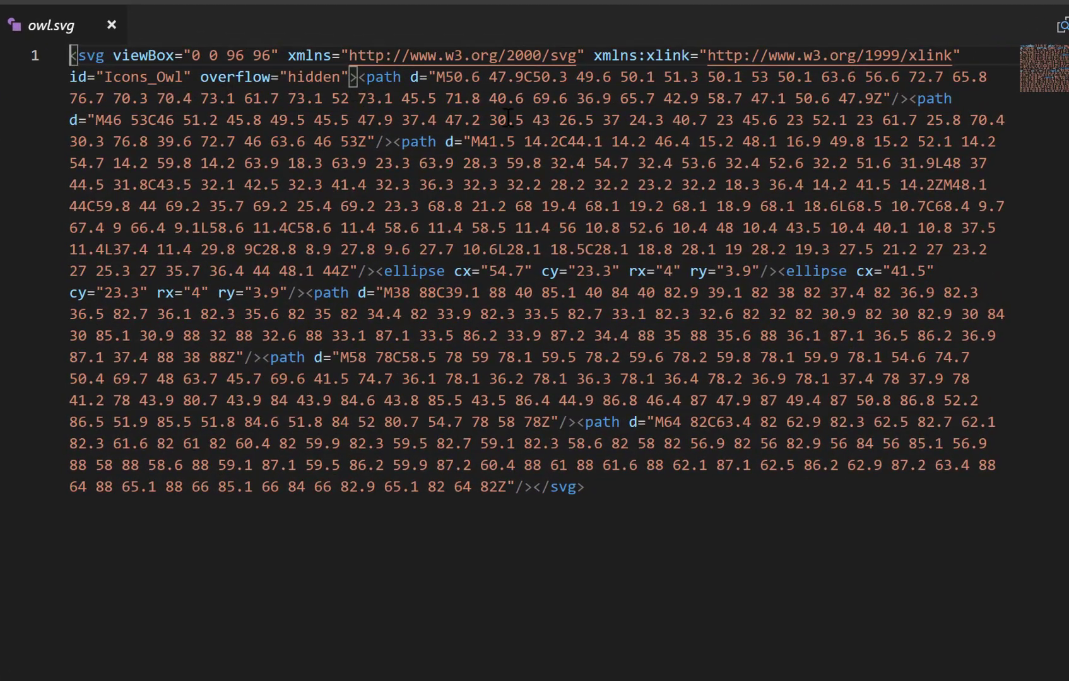
# Move the first three path elements and the ellipses onto separate lines, indenting the first path
pyautogui.click(358, 79)
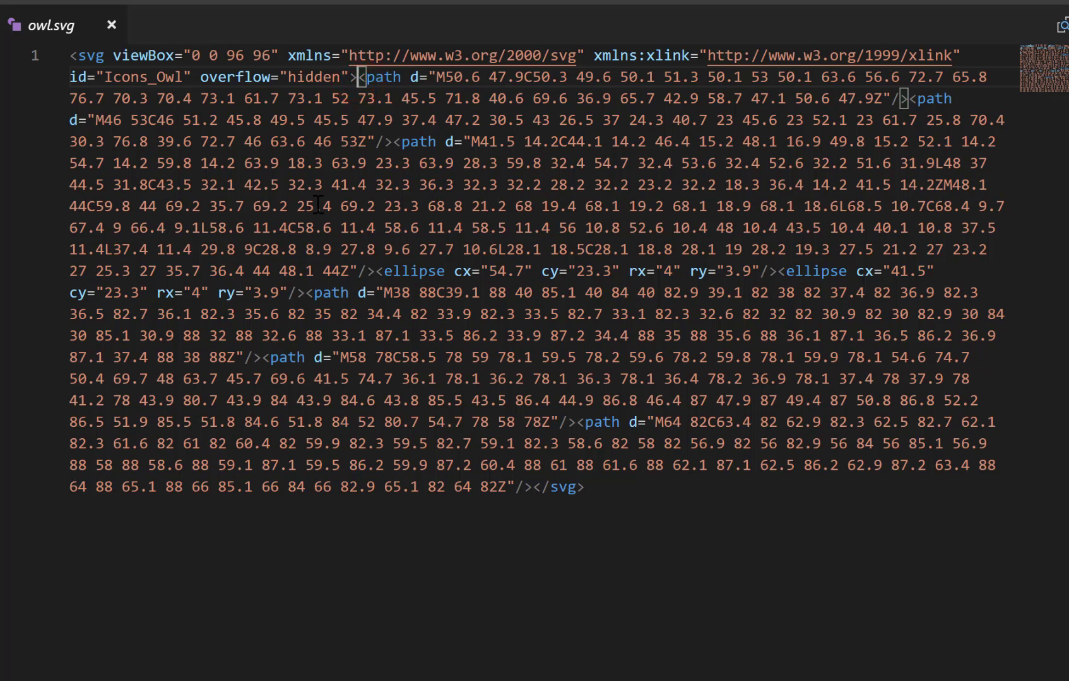
pyautogui.press('Return')
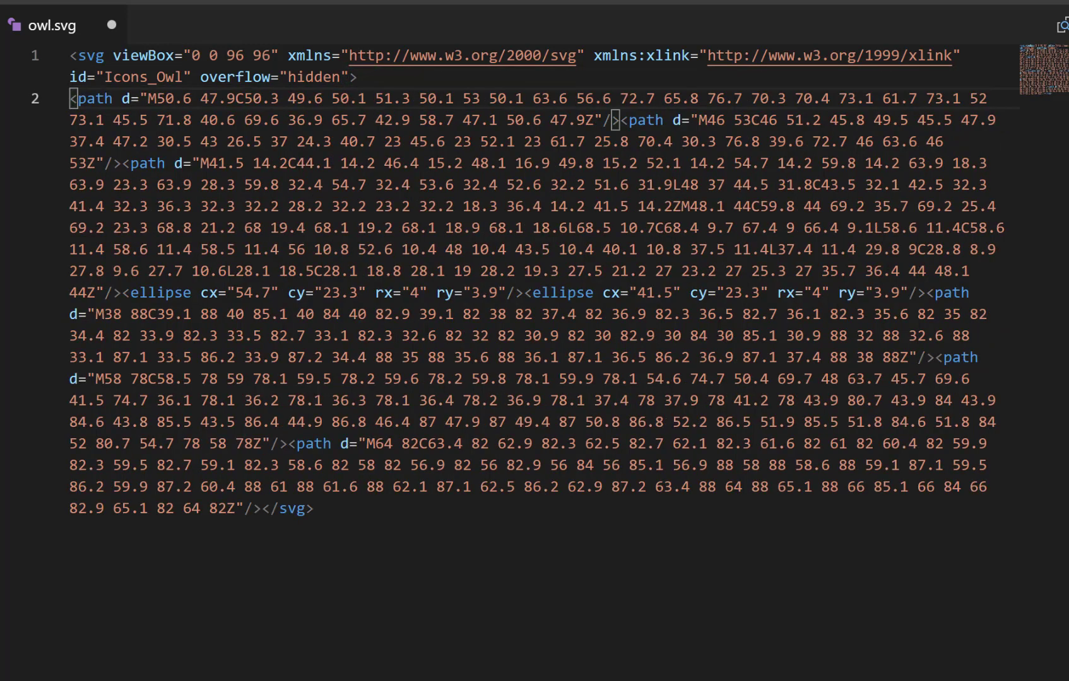
pyautogui.click(71, 100)
pyautogui.press('Tab')
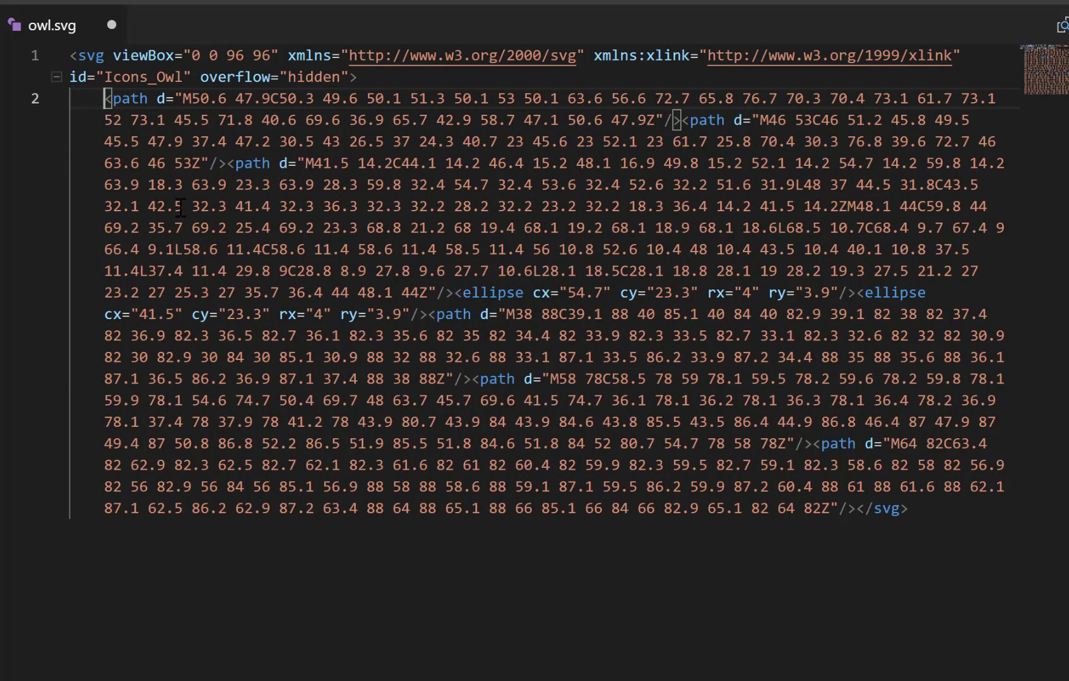
pyautogui.click(682, 124)
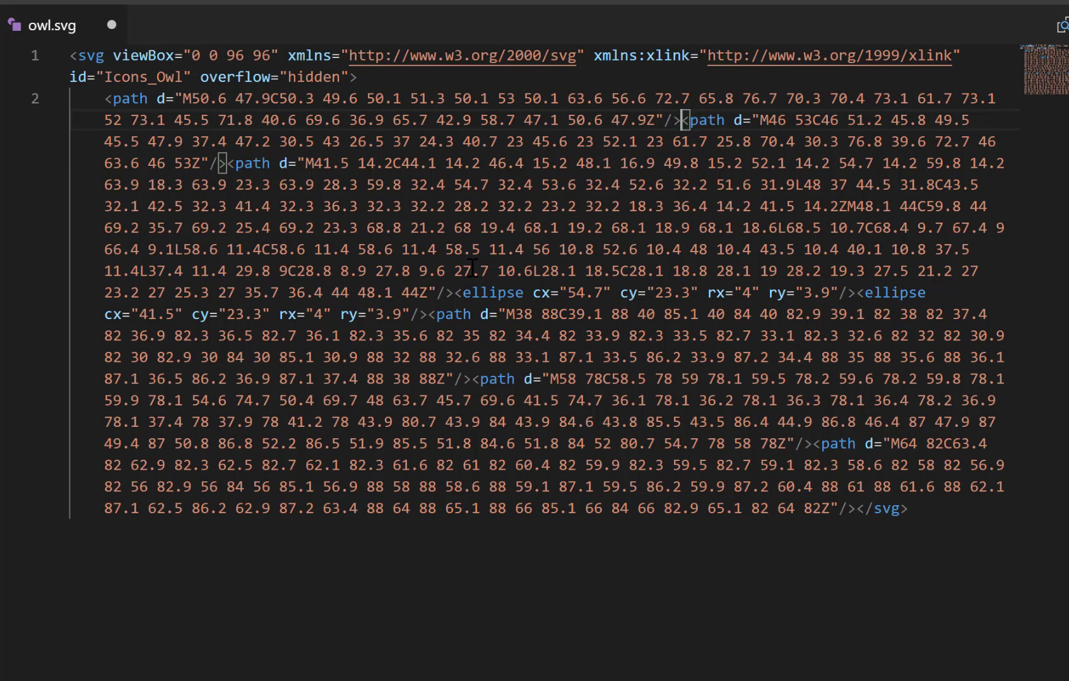
pyautogui.press('Return')
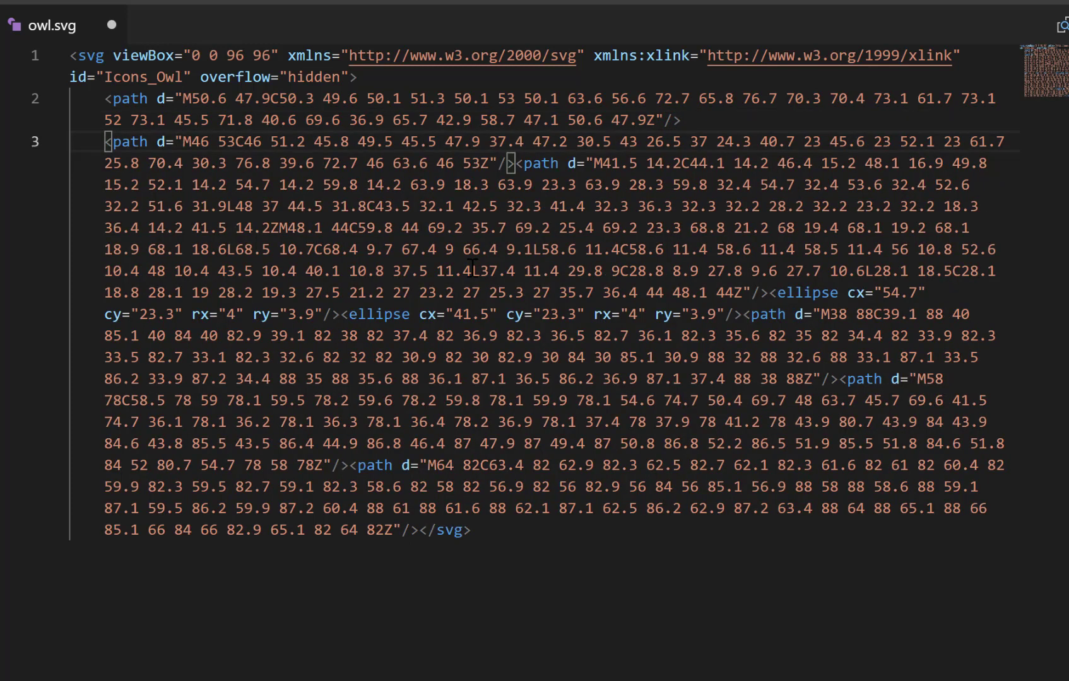
pyautogui.click(516, 166)
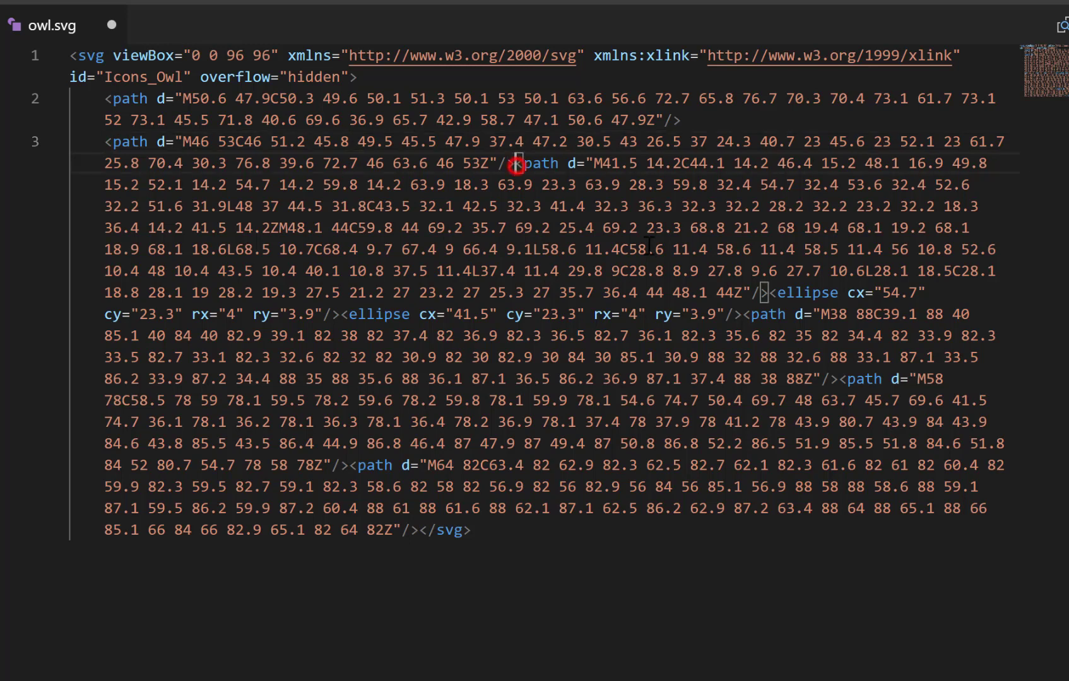
pyautogui.press('Return')
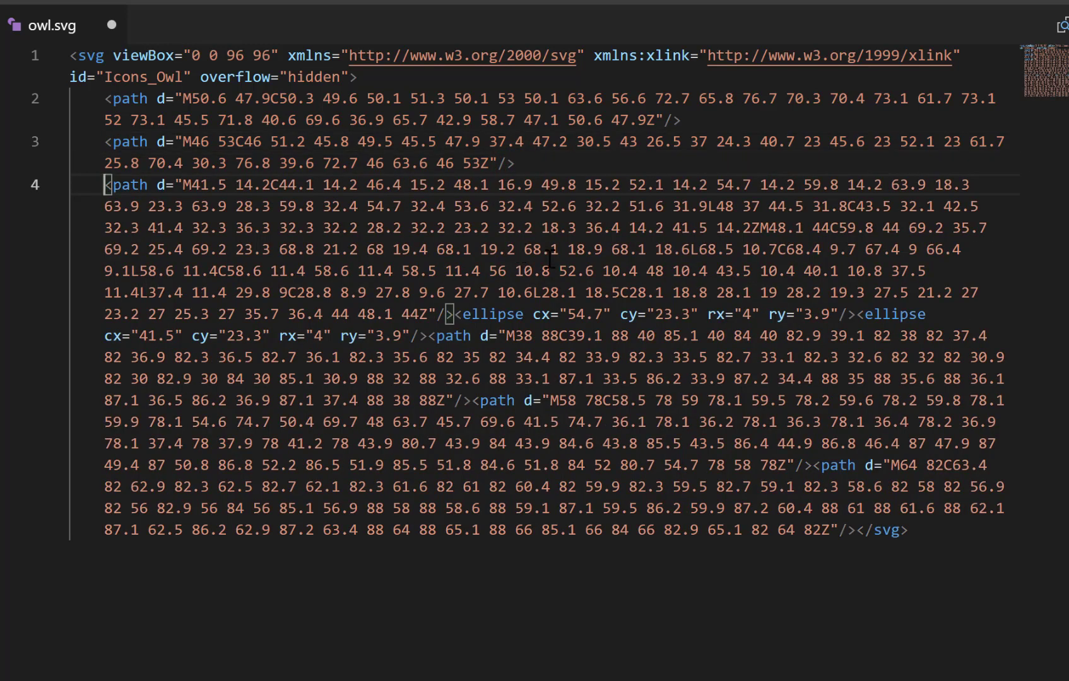
pyautogui.click(454, 314)
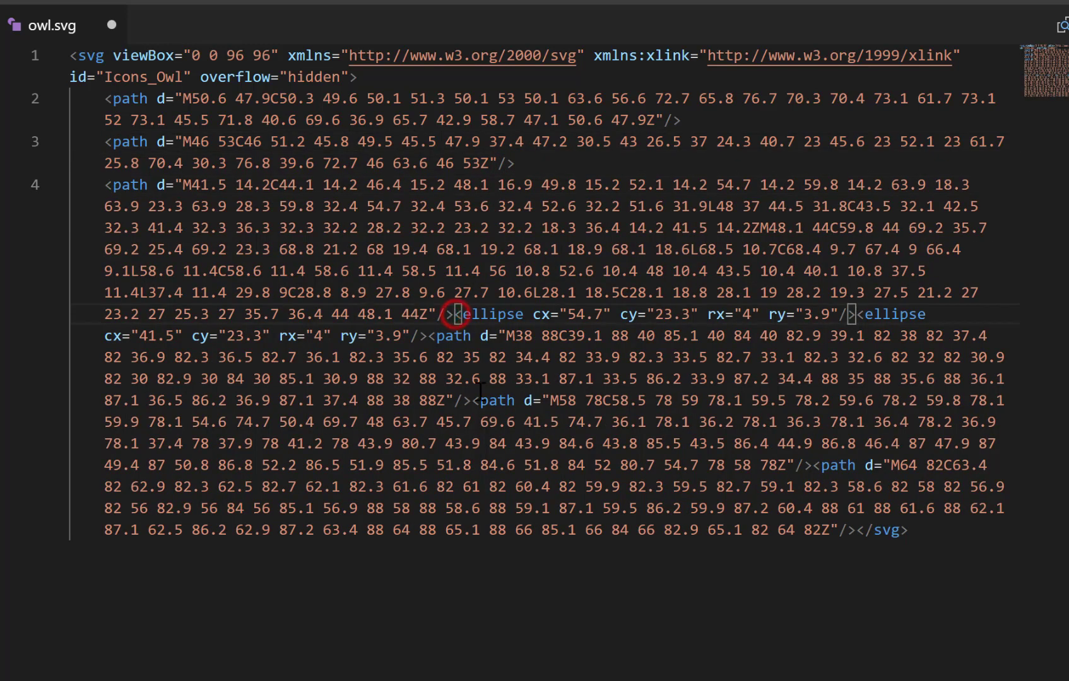
pyautogui.press('Return')
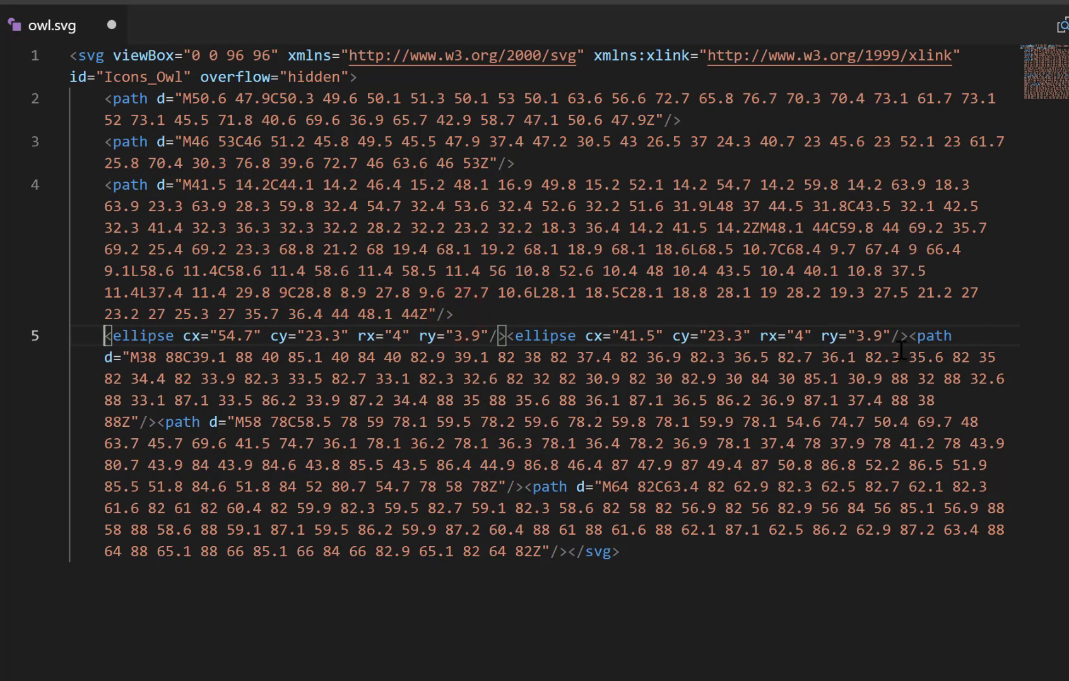
# Put the remaining paths and the unindented closing svg tag on their own lines
pyautogui.click(911, 336)
pyautogui.press('Return')
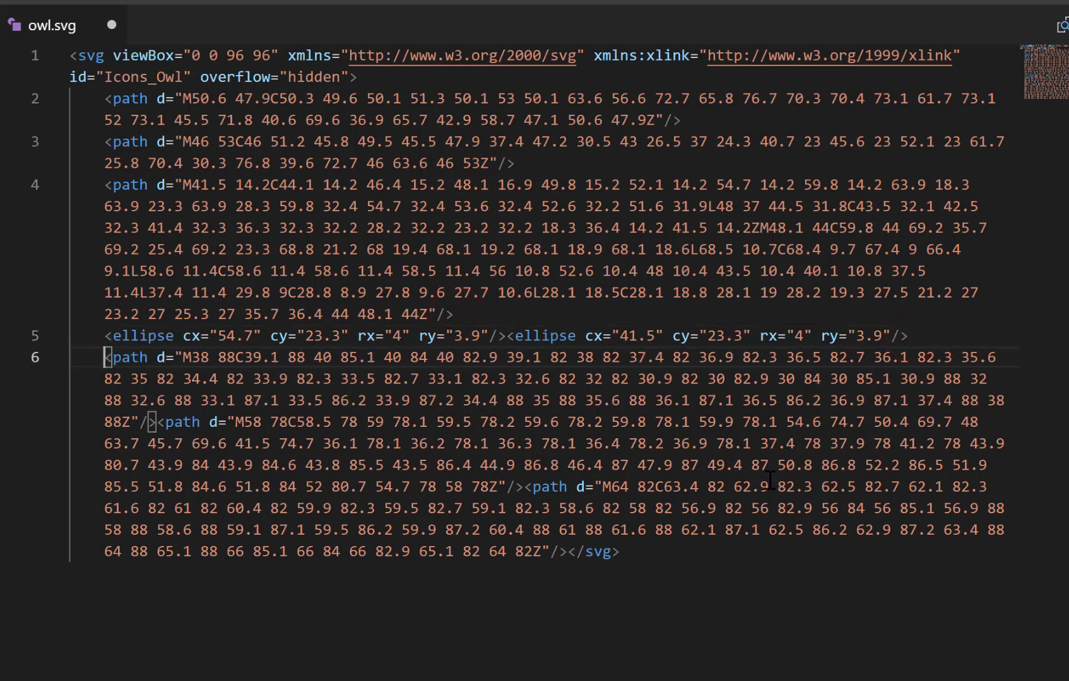
pyautogui.click(159, 422)
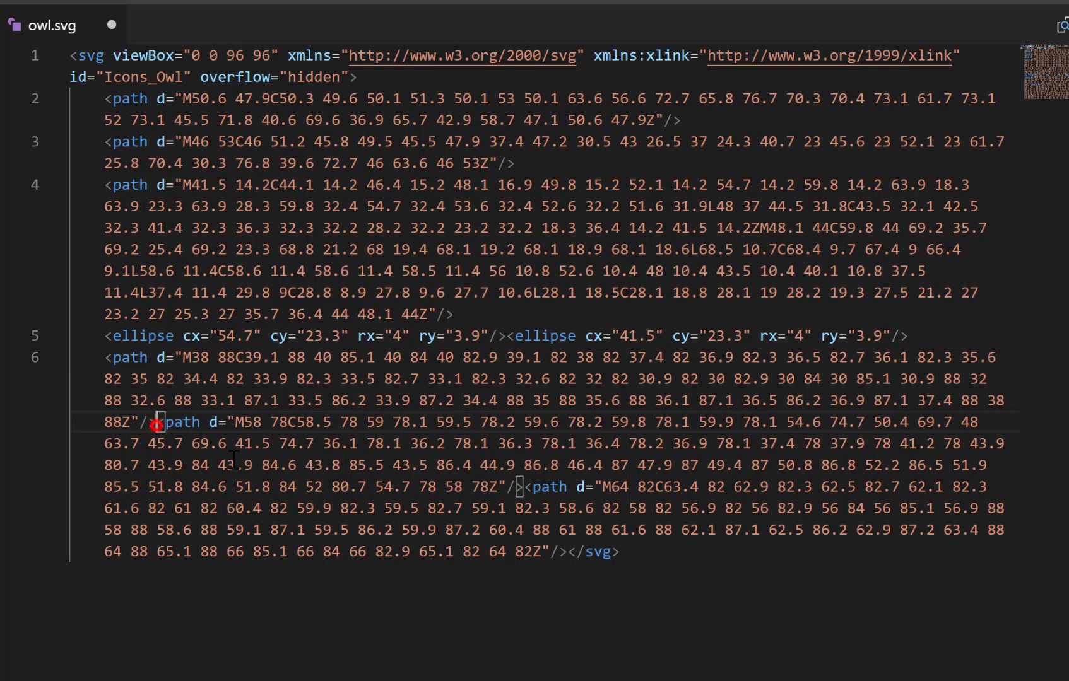
pyautogui.press('Return')
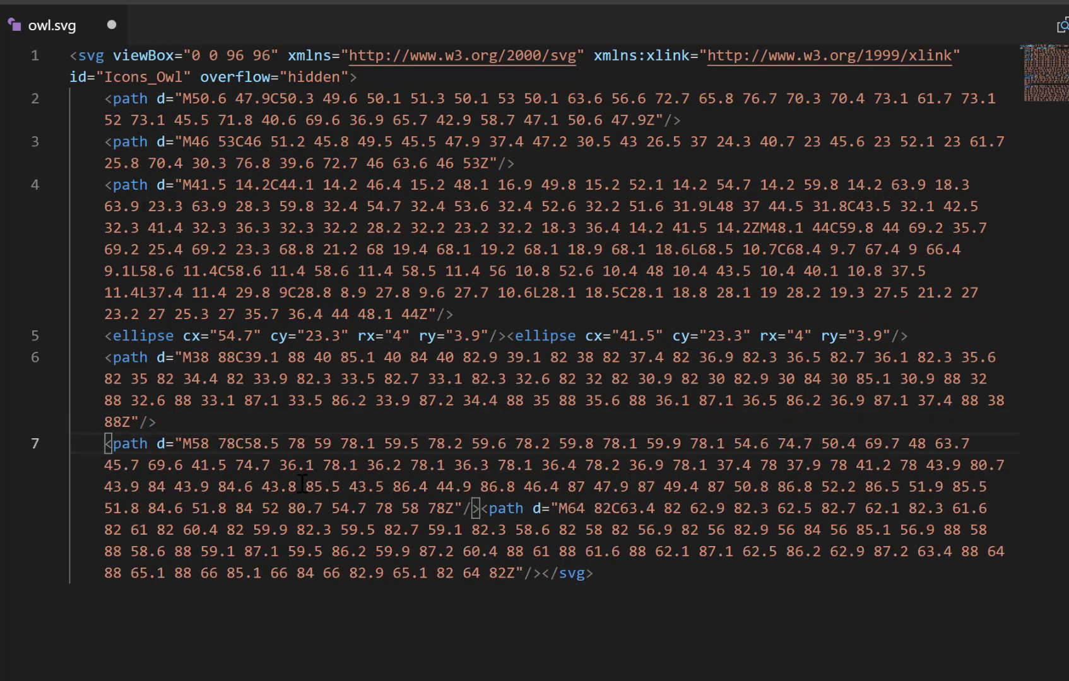
pyautogui.click(479, 508)
pyautogui.press('Return')
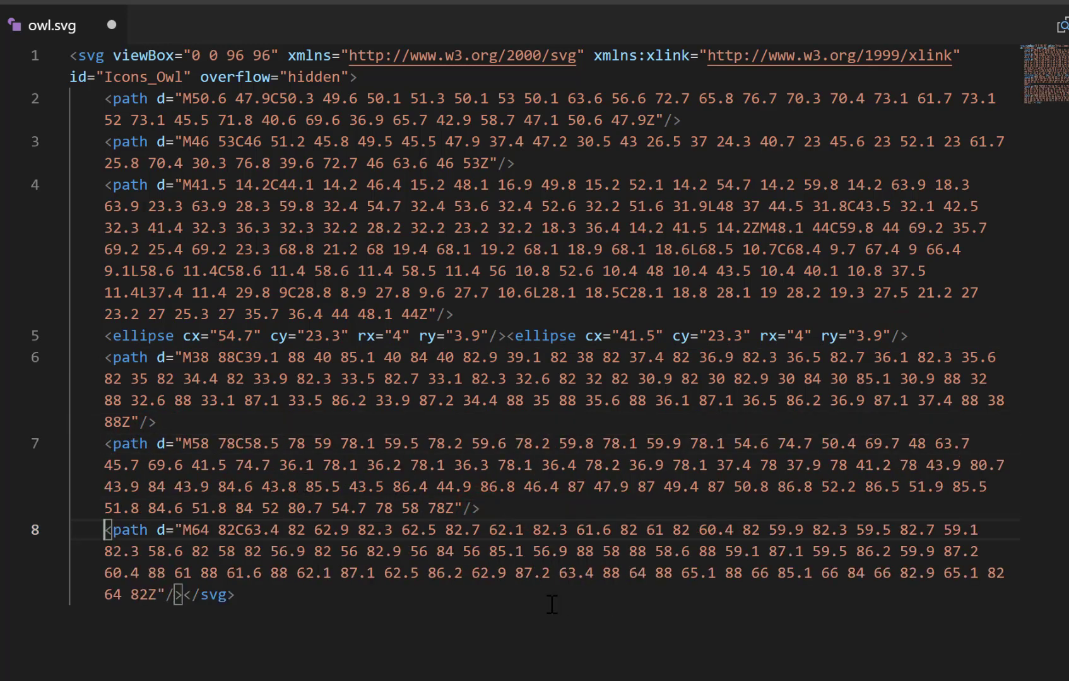
pyautogui.click(181, 595)
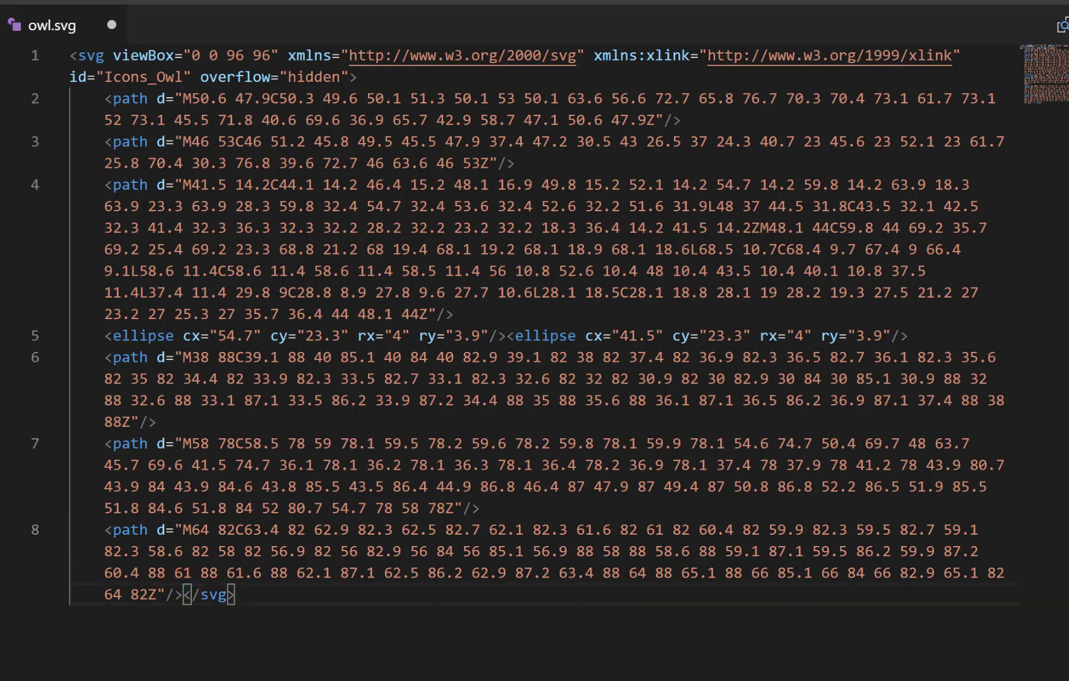
pyautogui.press('Return')
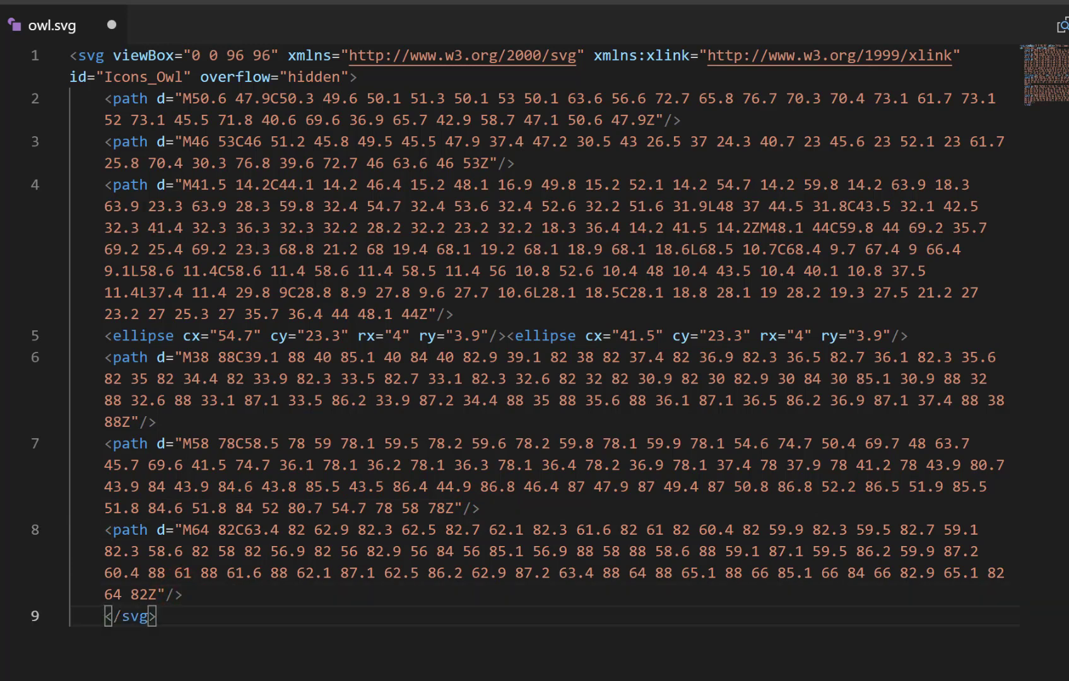
pyautogui.press('BackSpace')
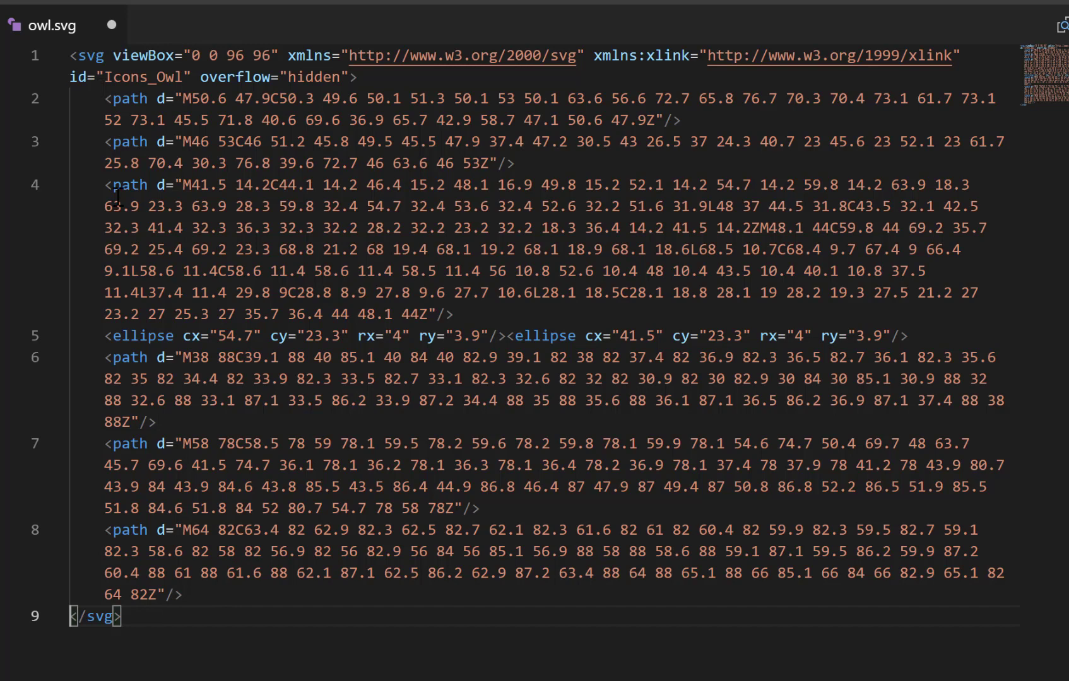
# Use Find and Replace (Ctrl+H) to turn every " into ' throughout owl.svg
pyautogui.click(184, 595)
pyautogui.moveTo(161, 579); pyautogui.dragTo(66, 98)
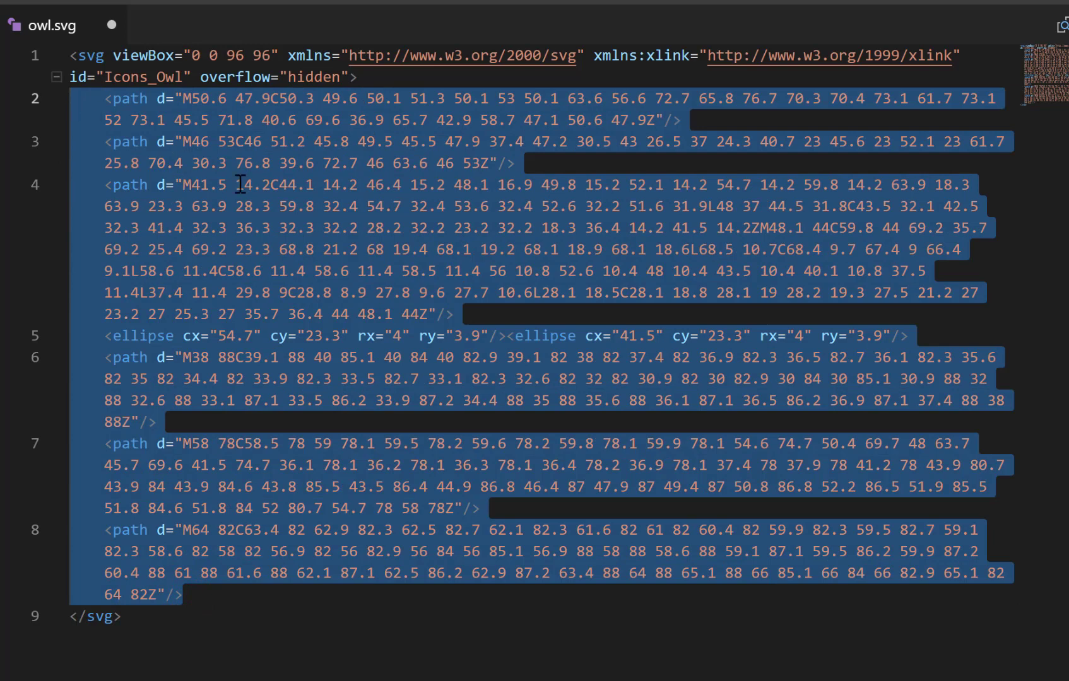
pyautogui.click(497, 163)
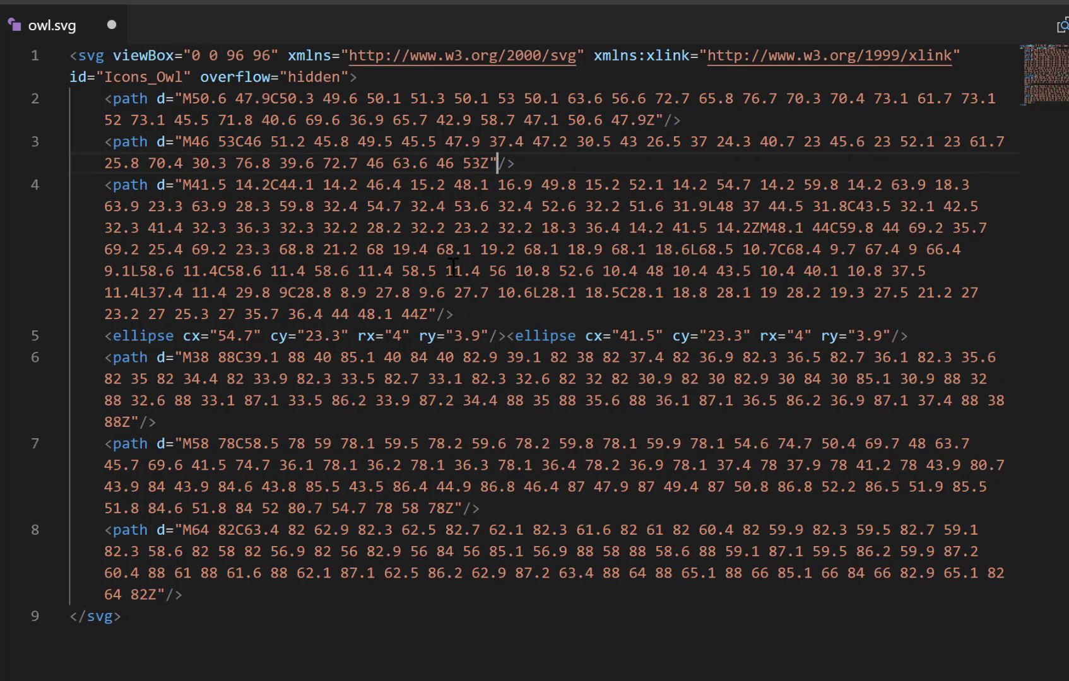
pyautogui.hotkey('ctrl', 'h')
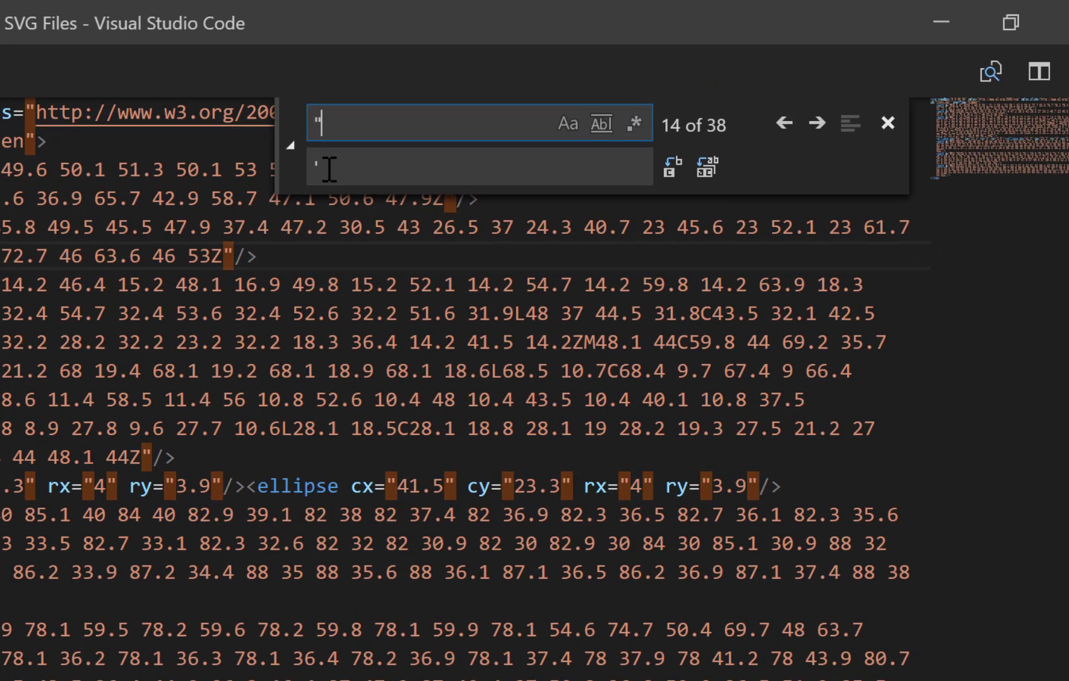
pyautogui.click(327, 169)
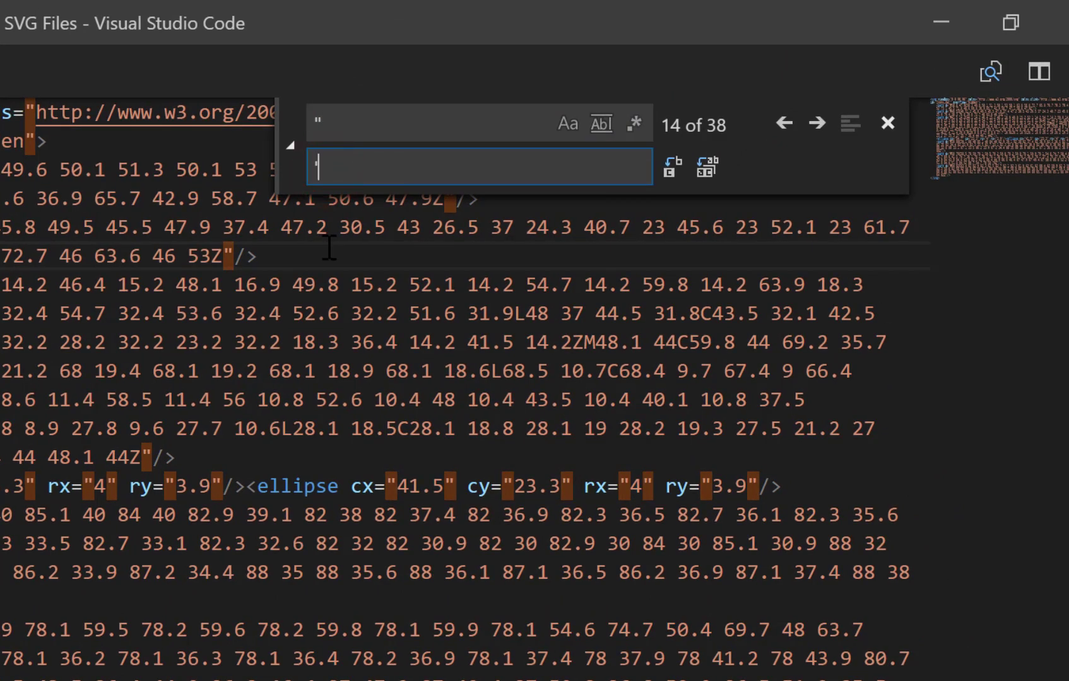
pyautogui.click(707, 168)
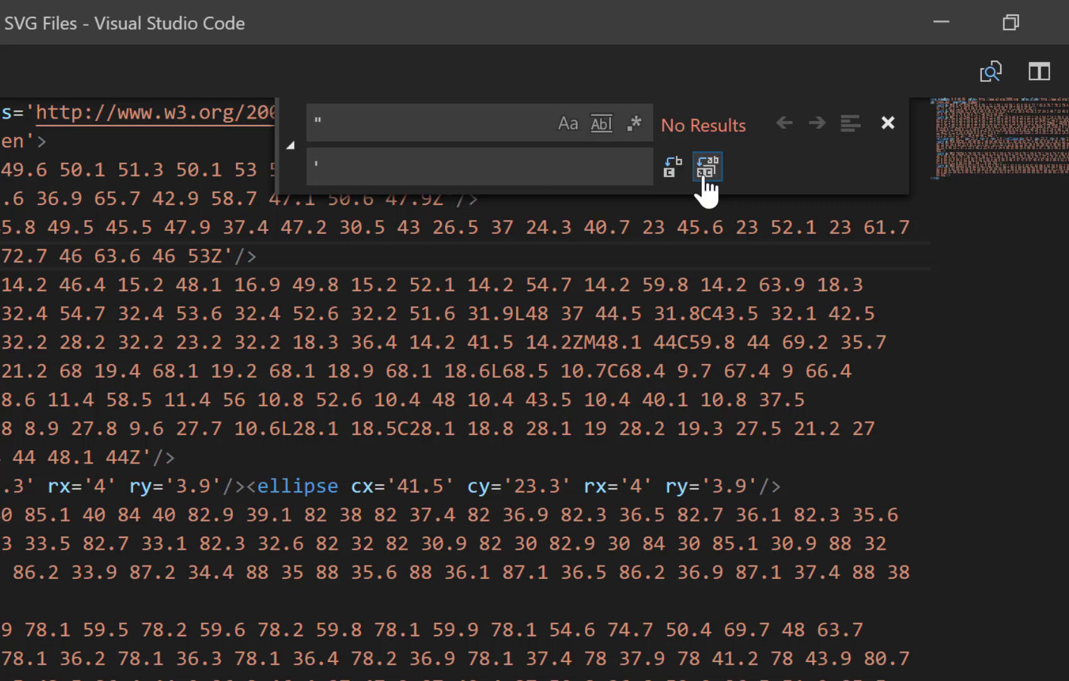
pyautogui.click(310, 314)
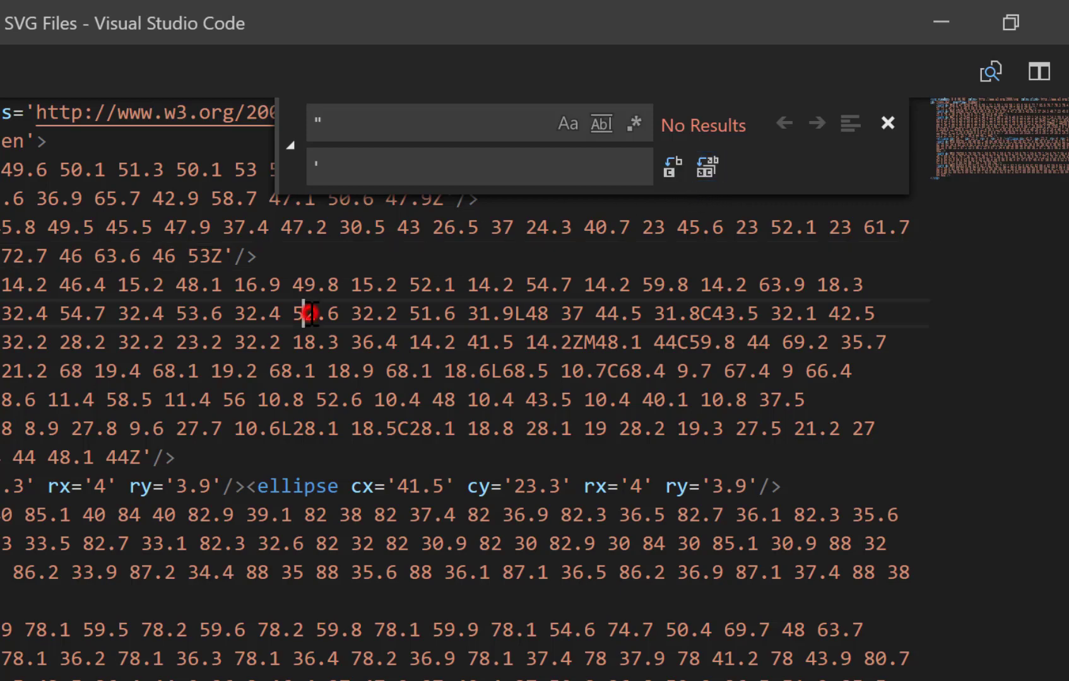
pyautogui.click(240, 256)
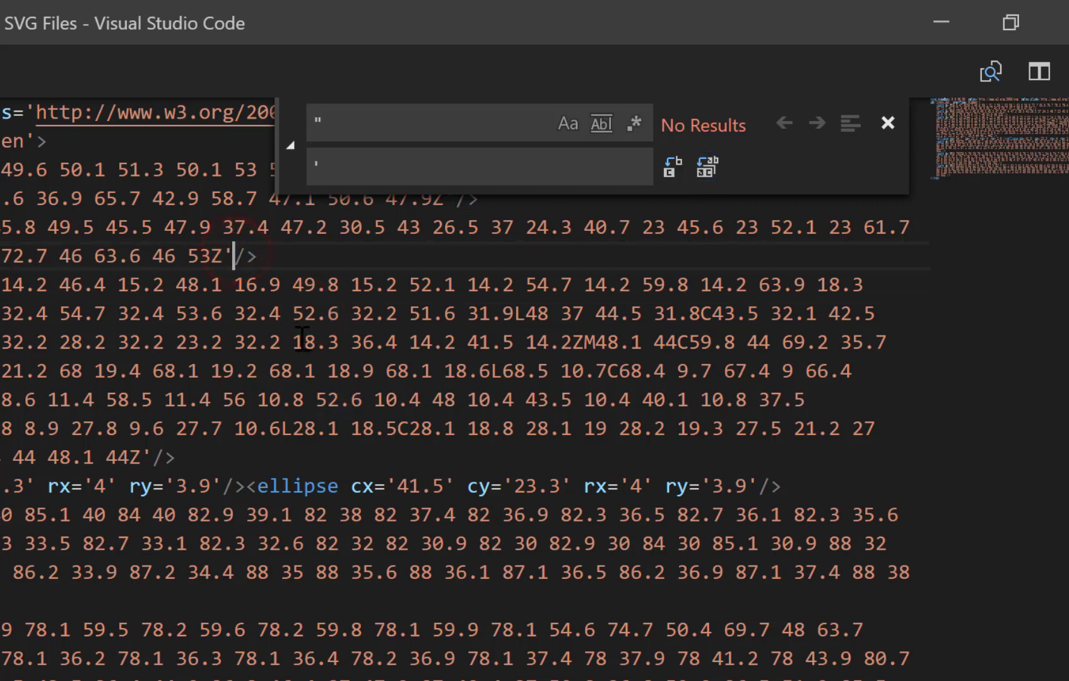
# Copy the owl's path and ellipse markup on lines 2–8 and return to Power BI Desktop
pyautogui.moveTo(148, 625); pyautogui.dragTo(38, 126)
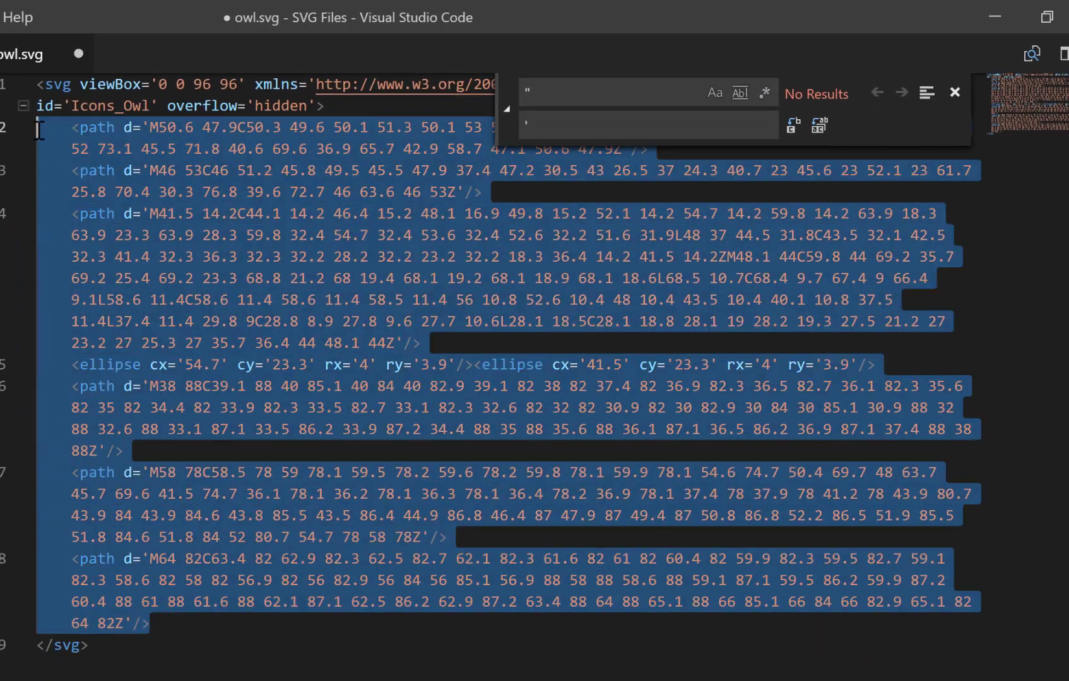
pyautogui.rightClick(145, 244)
pyautogui.click(180, 336)
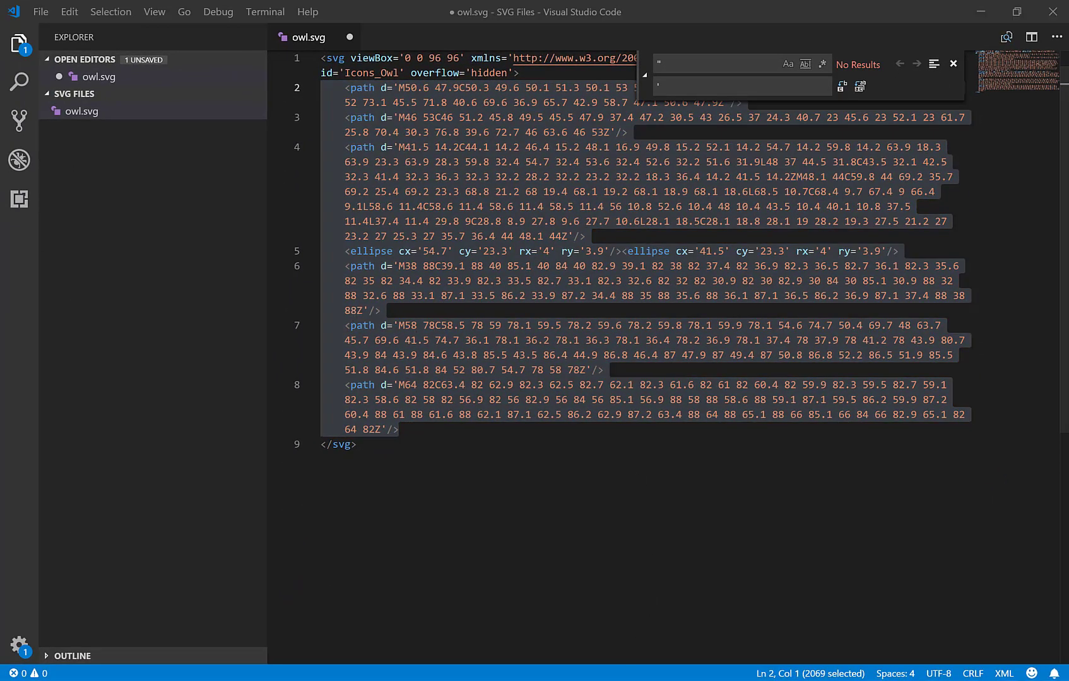
pyautogui.click(635, 636)
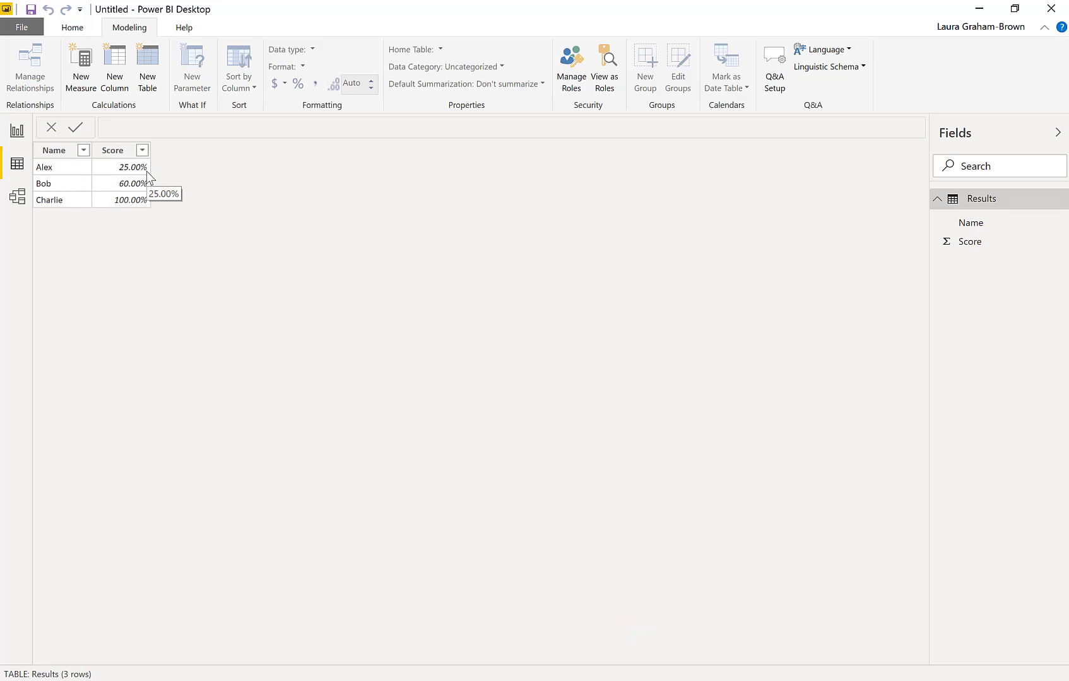
# Switch to Report view and start a new measure from the Modeling ribbon
pyautogui.click(19, 131)
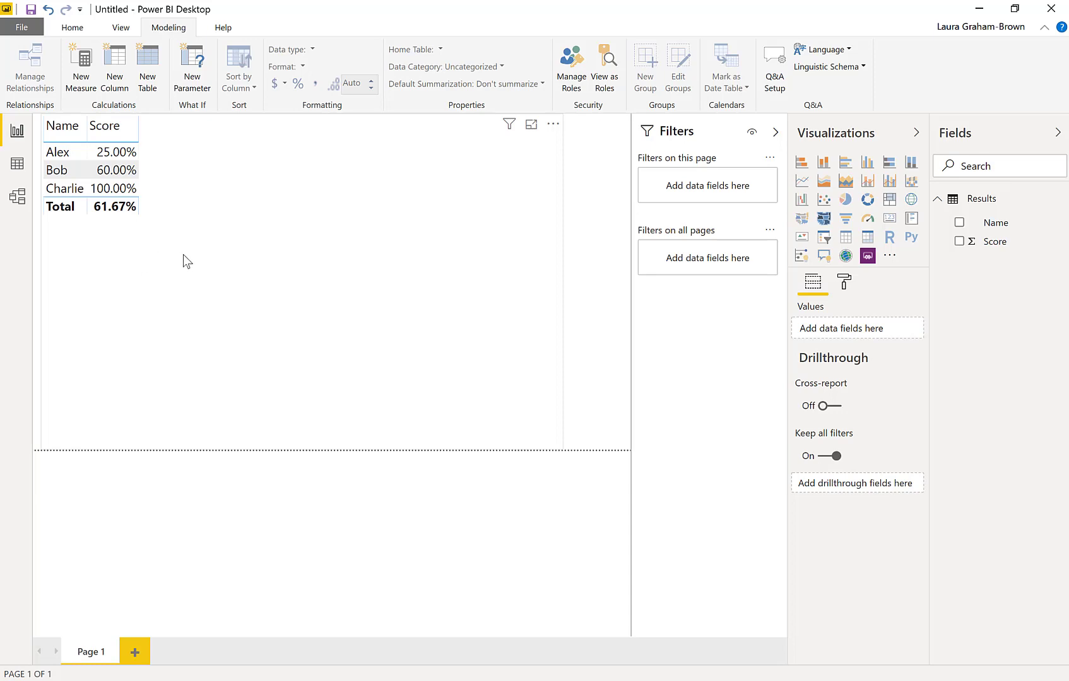
pyautogui.click(82, 59)
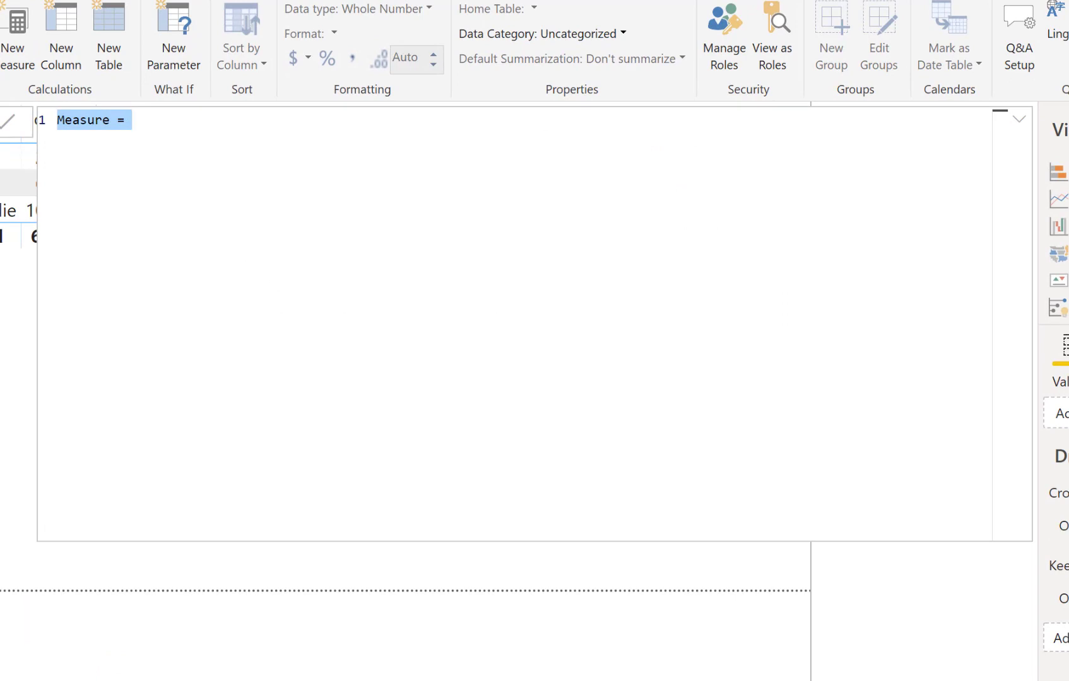
# Create the OwlSVG measure as a quoted string of the pasted owl markup, without leading spaces
pyautogui.write('Ou')
pyautogui.press('BackSpace')
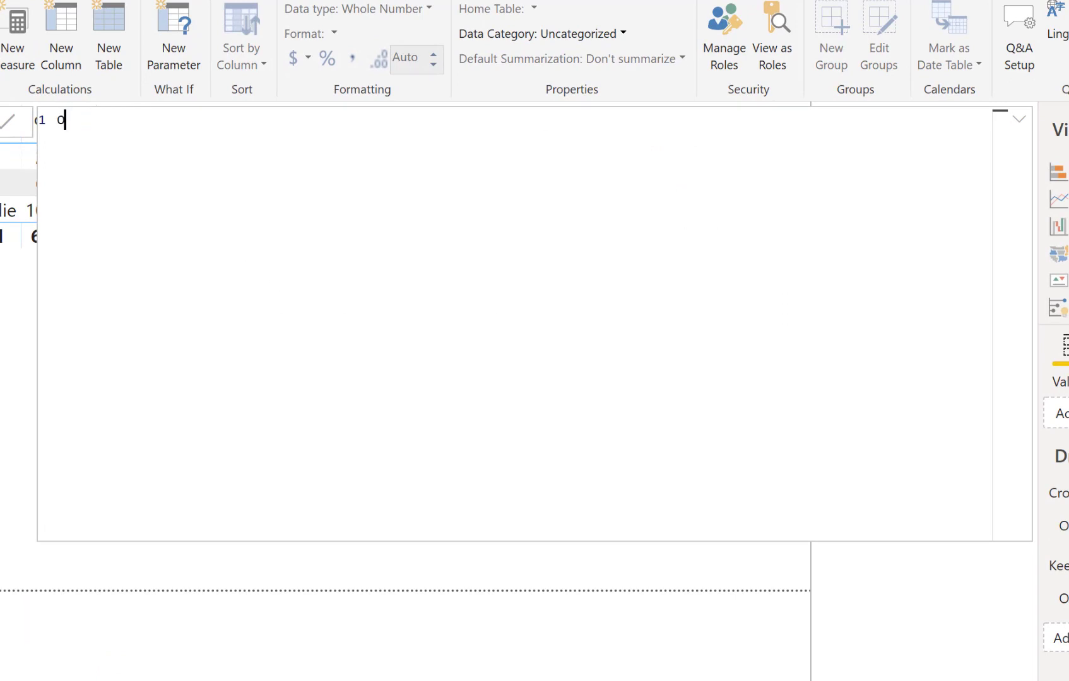
pyautogui.write('wlSVG')
pyautogui.write('= ""')
pyautogui.hotkey('ctrl', 'v')
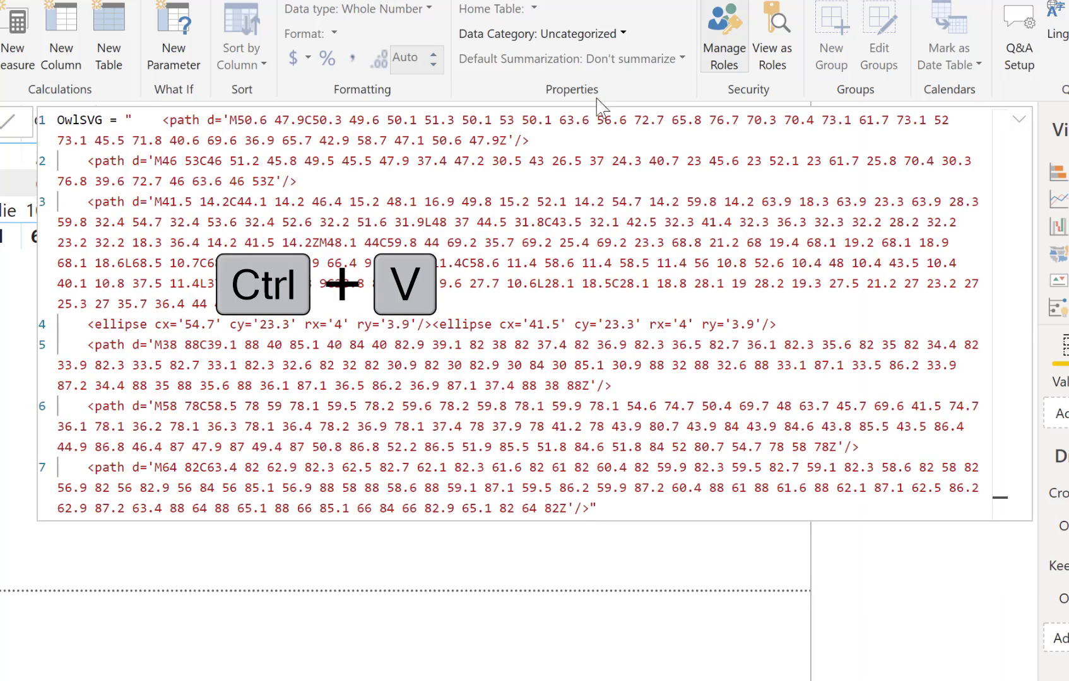
pyautogui.click(164, 117)
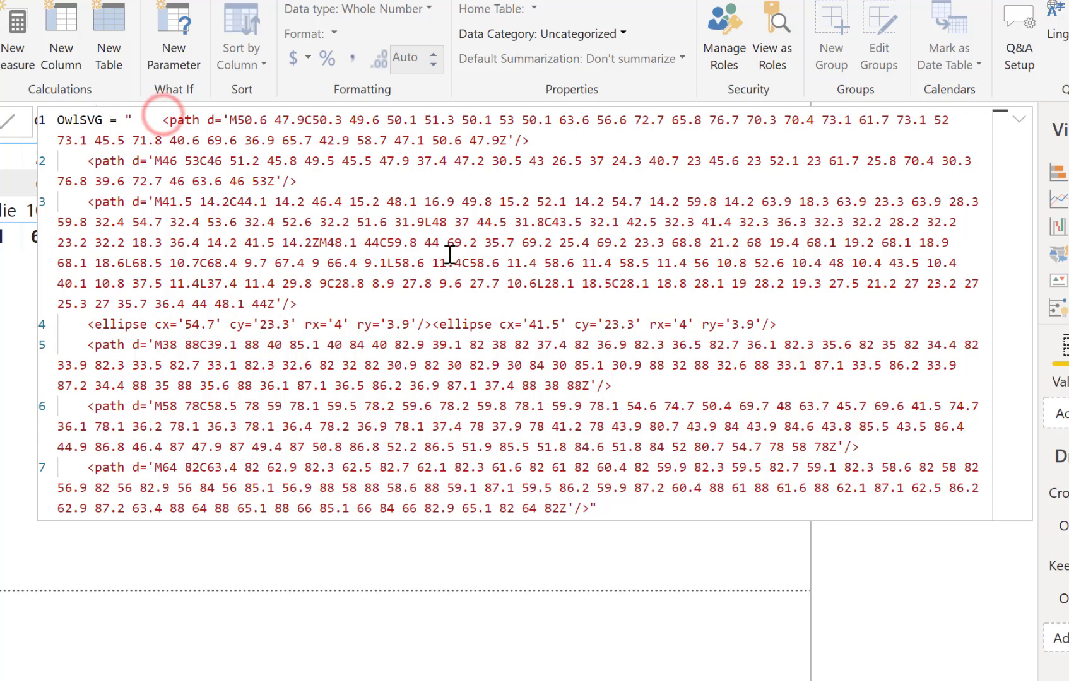
pyautogui.press('BackSpace')
pyautogui.press('BackSpace')
pyautogui.press('BackSpace')
pyautogui.press('BackSpace')
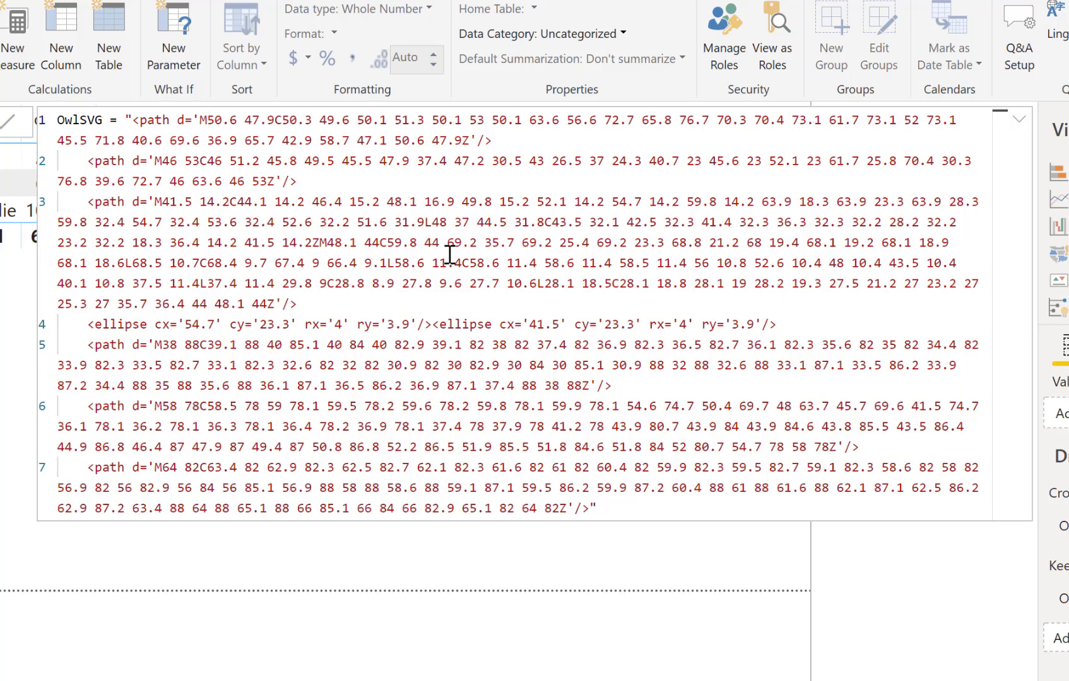
pyautogui.press('Return')
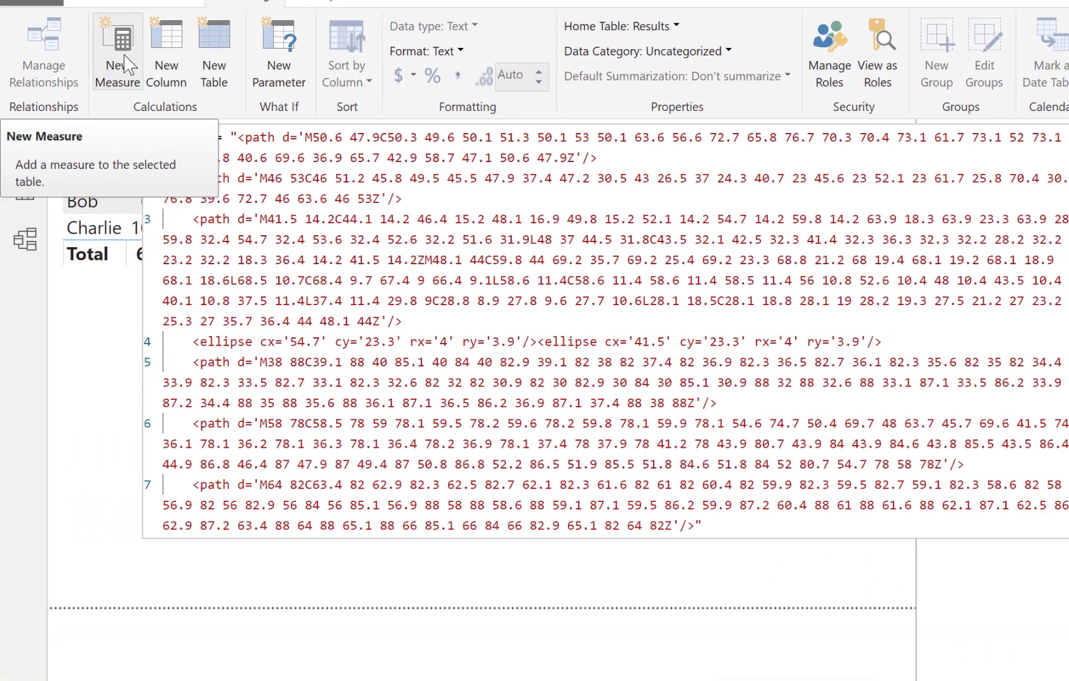
pyautogui.click(124, 57)
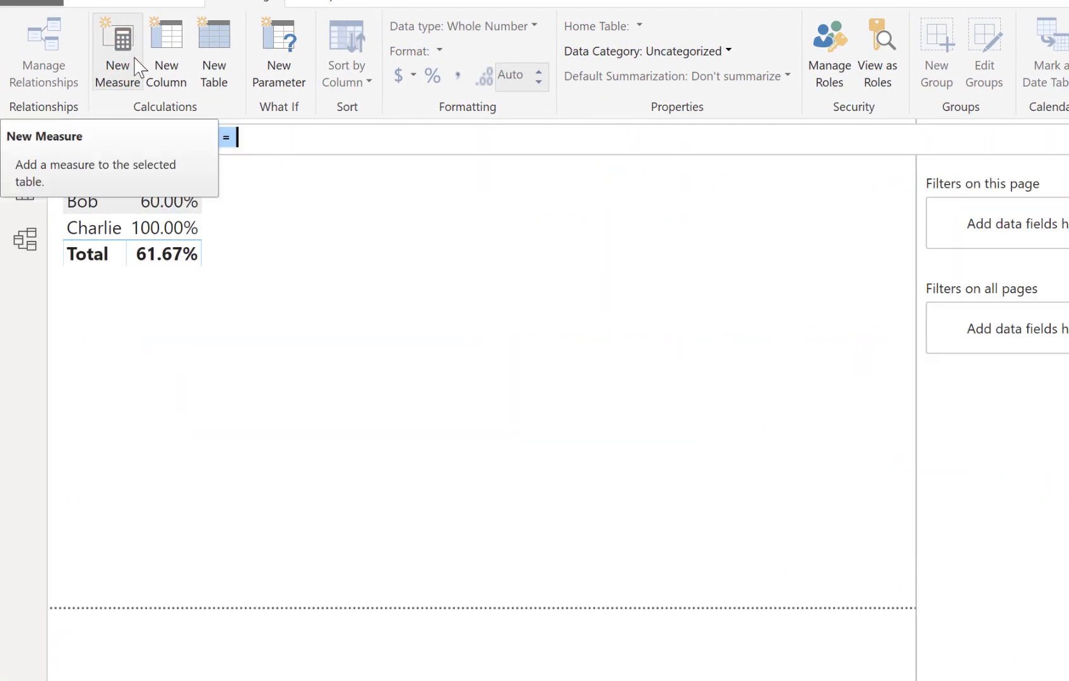
# Name the new measure OwlKPI and add blank lines below its name
pyautogui.press('BackSpace')
pyautogui.write('Owl')
pyautogui.press('BackSpace')
pyautogui.press('BackSpace')
pyautogui.write('w')
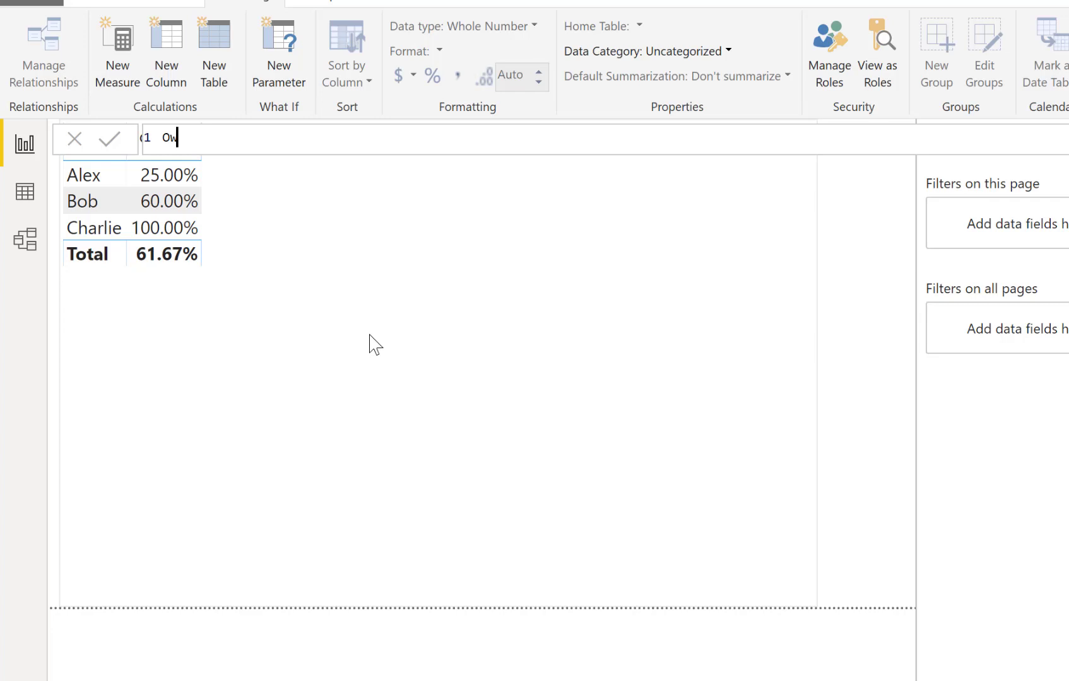
pyautogui.write('lKPI =')
pyautogui.hotkey('shift', 'Return')
pyautogui.hotkey('shift', 'Return')
pyautogui.hotkey('shift', 'Return')
pyautogui.hotkey('shift', 'Return')
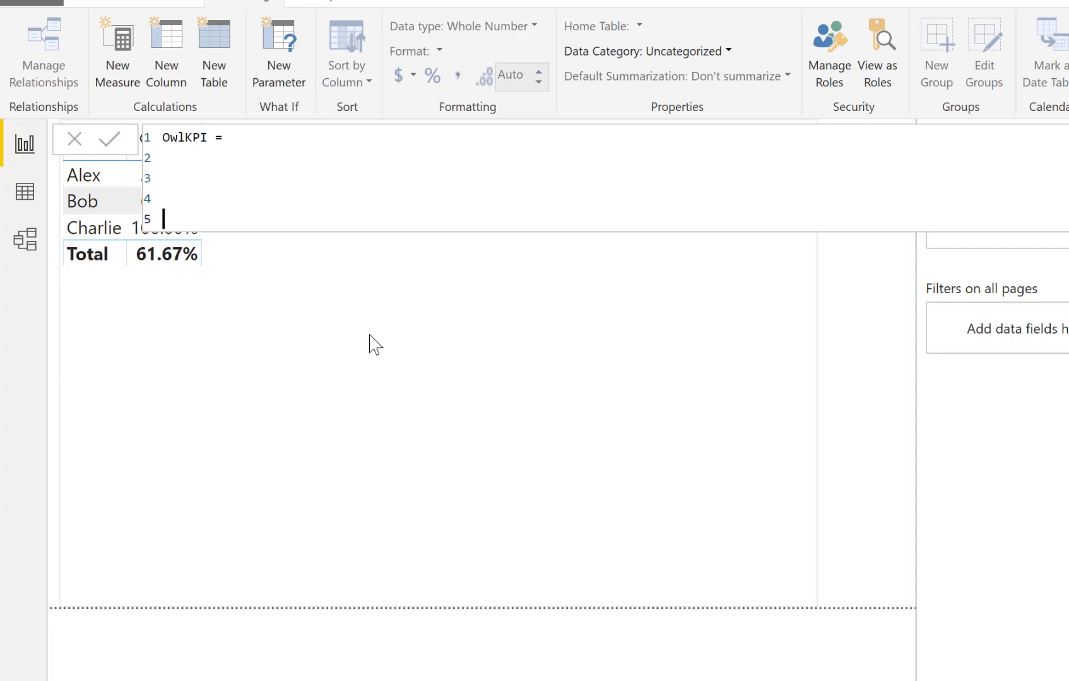
pyautogui.press('Up')
pyautogui.press('Up')
pyautogui.press('Up')
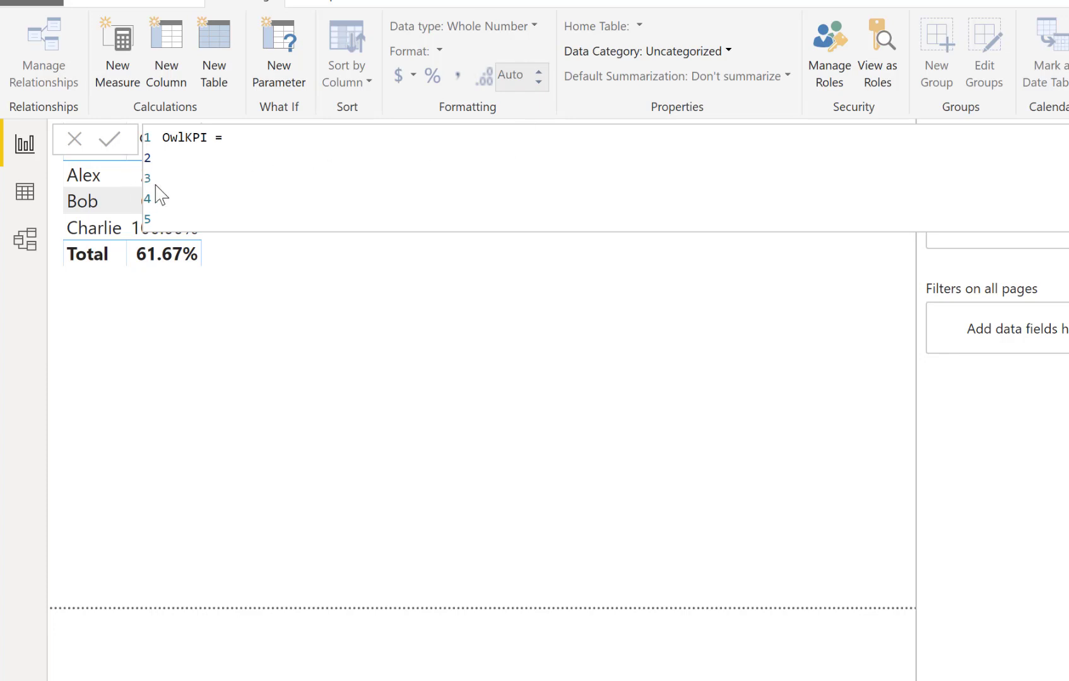
# Paste the svg_start data-URI header (viewBox 0 0 96 96) and svg_end = "</svg>" variables
pyautogui.click(186, 158)
pyautogui.hotkey('ctrl', 'v')
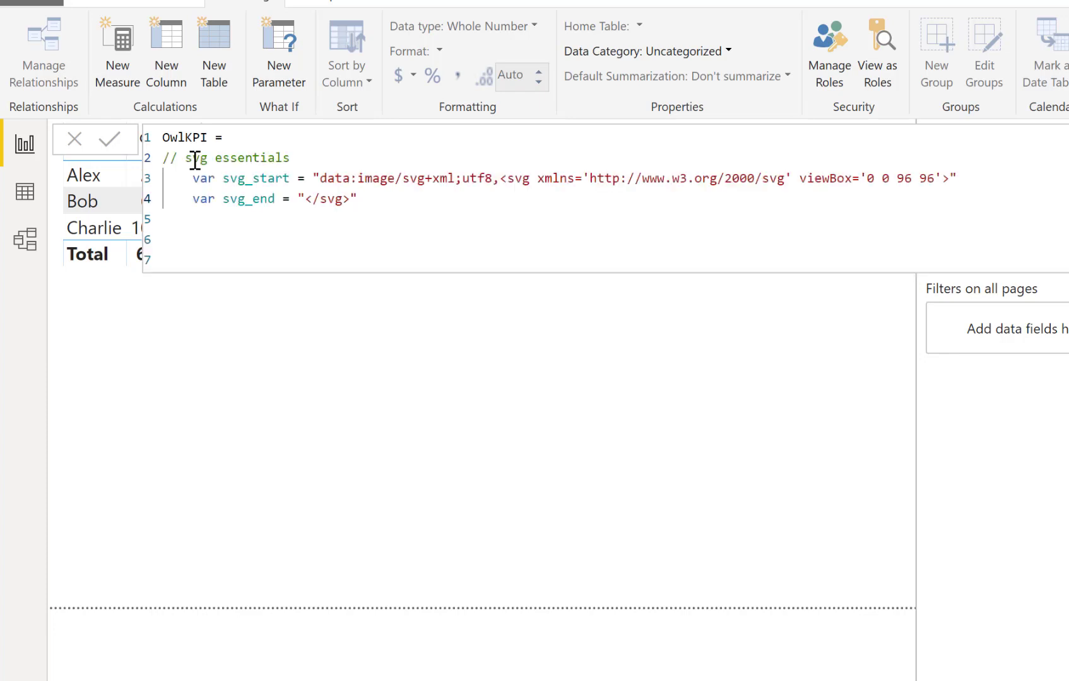
pyautogui.click(254, 177)
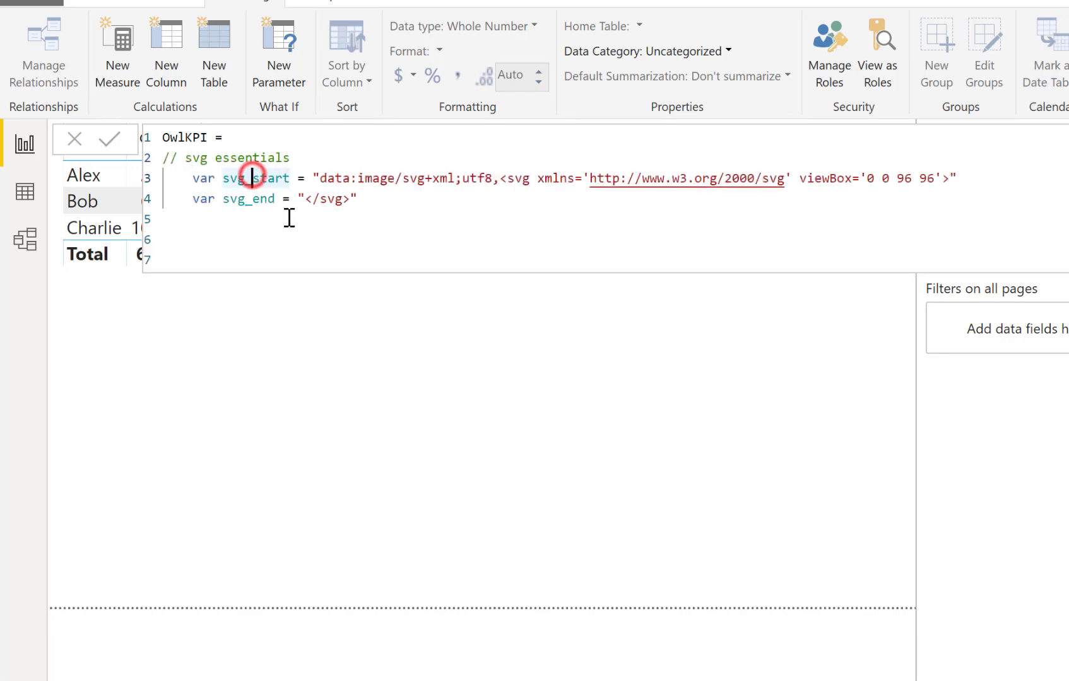
pyautogui.click(262, 200)
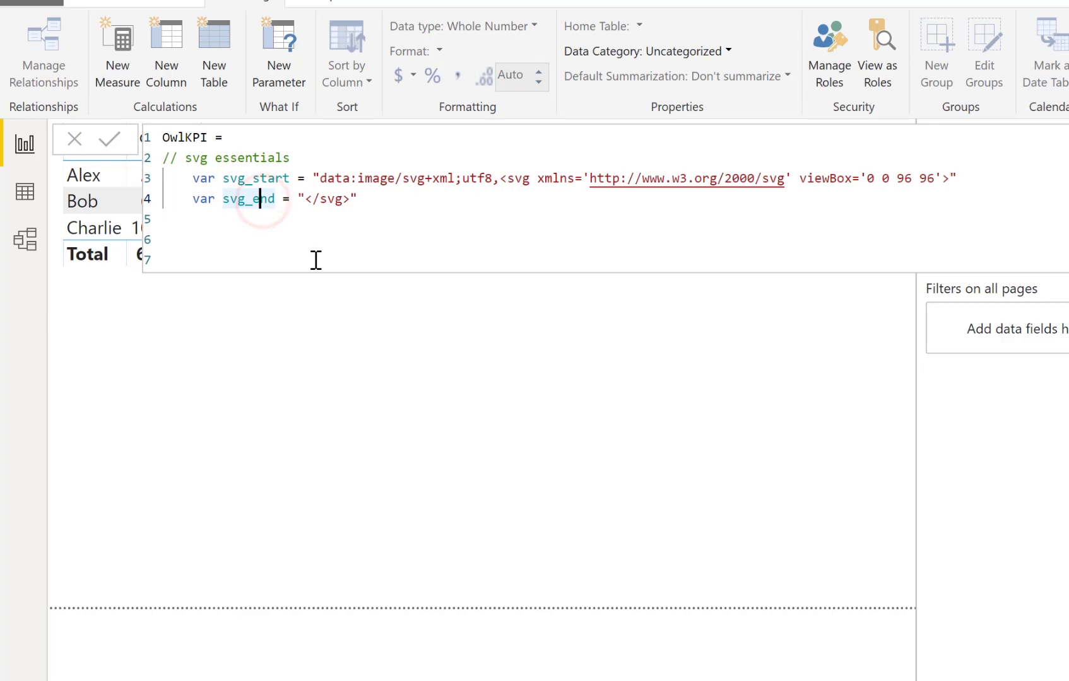
pyautogui.moveTo(319, 182); pyautogui.dragTo(504, 183)
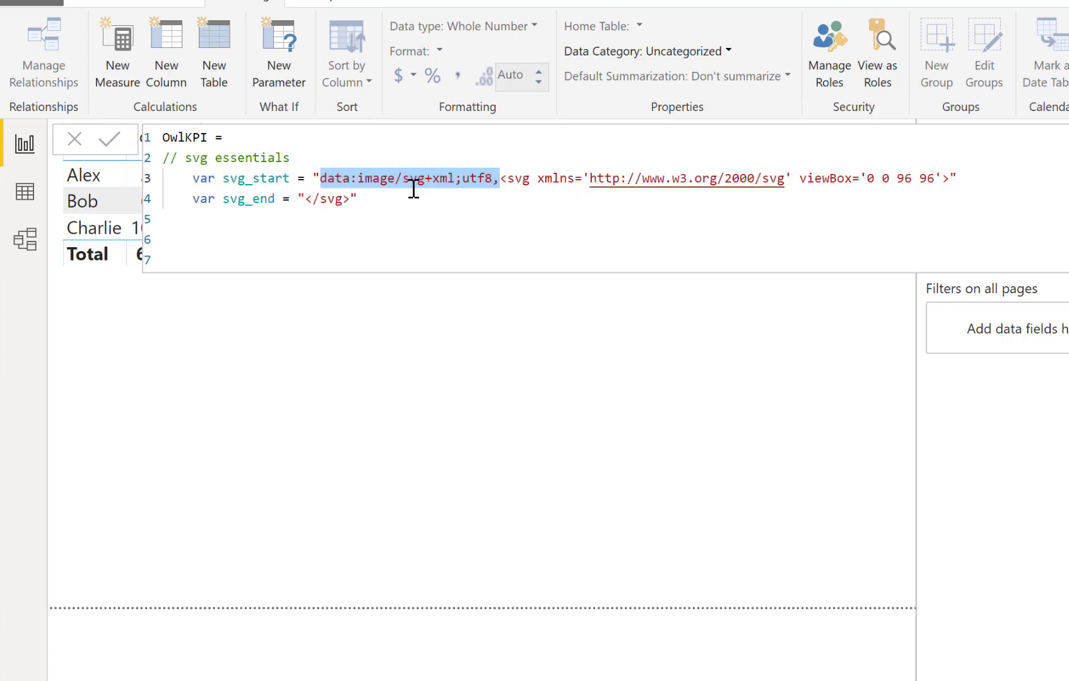
pyautogui.click(193, 222)
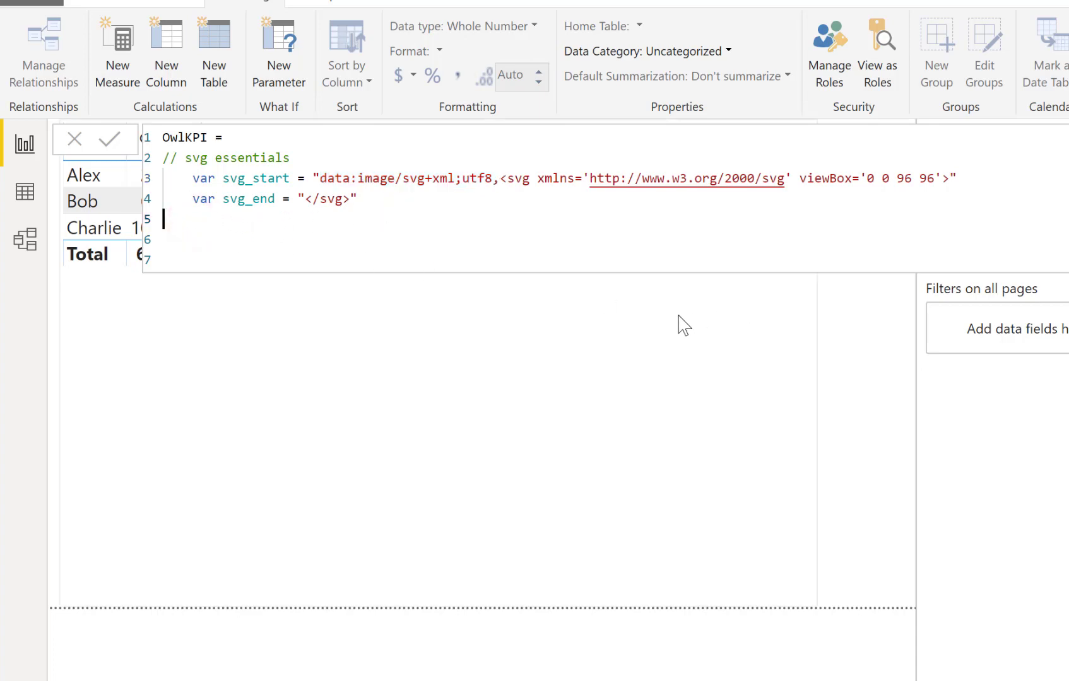
# Add a '// combine SVG Parts' comment and a return statement with an indented line
pyautogui.press('Return')
pyautogui.write('// combine SVG Parts')
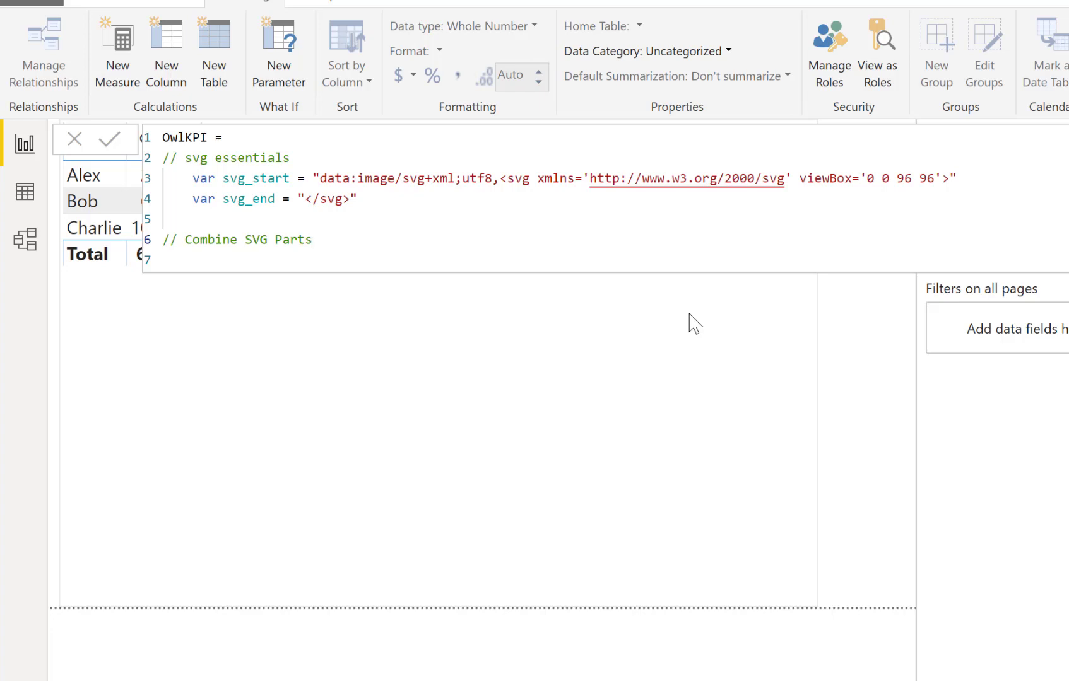
pyautogui.write('return')
pyautogui.press('Return')
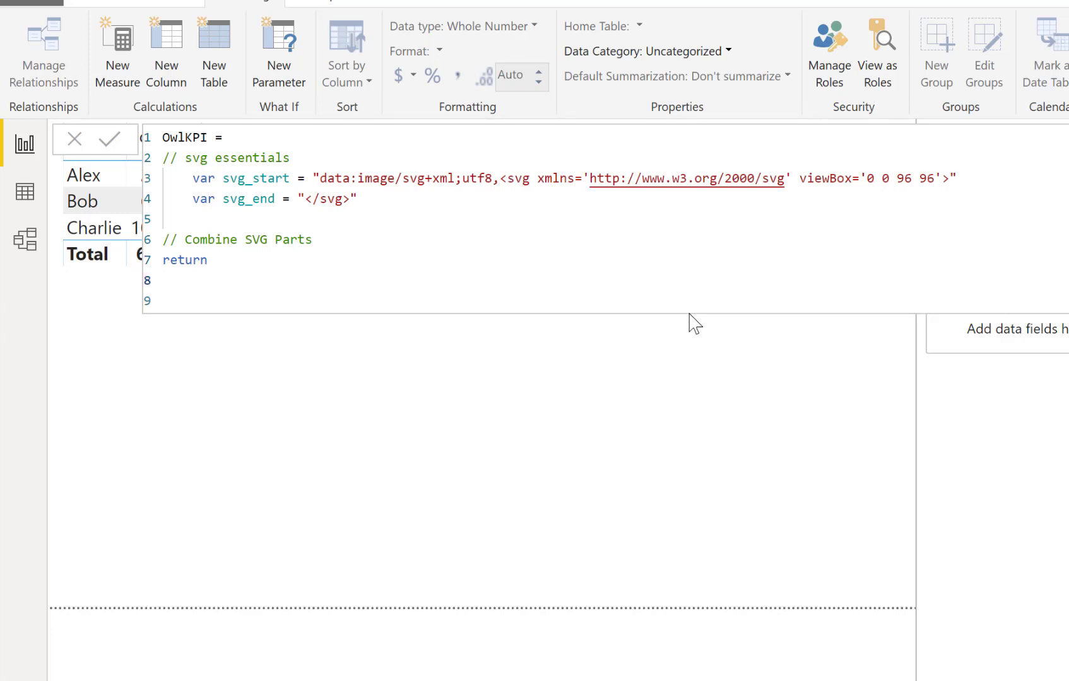
pyautogui.press('Tab')
# Complete the return as svg_start & [OwlSVG] & svg_end and commit OwlKPI
pyautogui.write('svg')
pyautogui.press('Down')
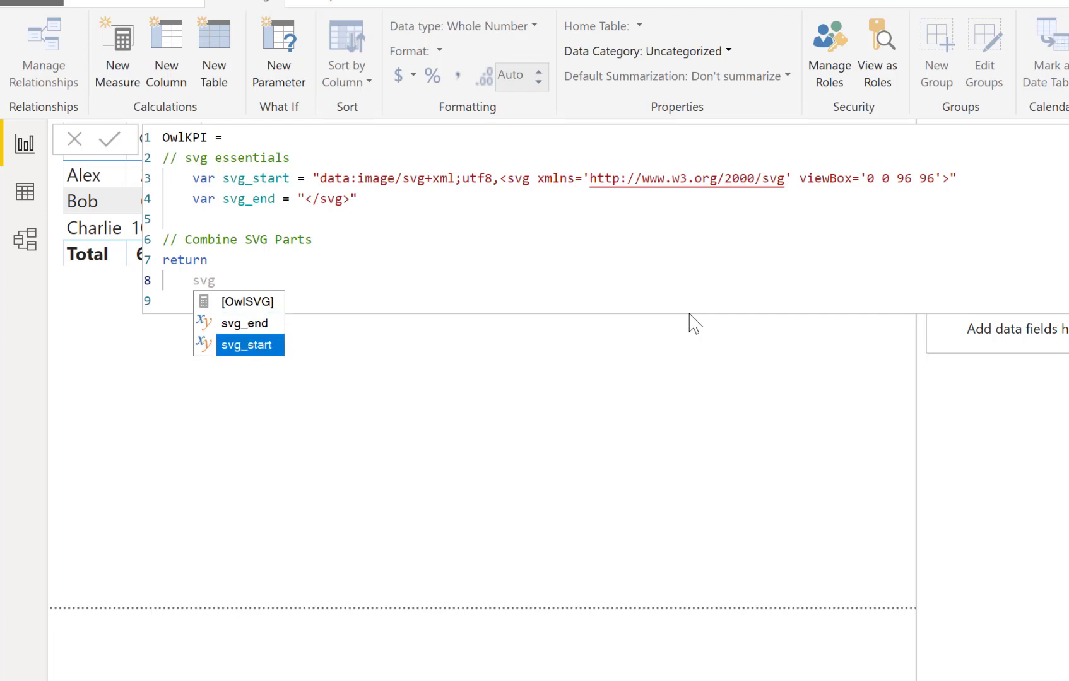
pyautogui.press('Tab')
pyautogui.write('& ')
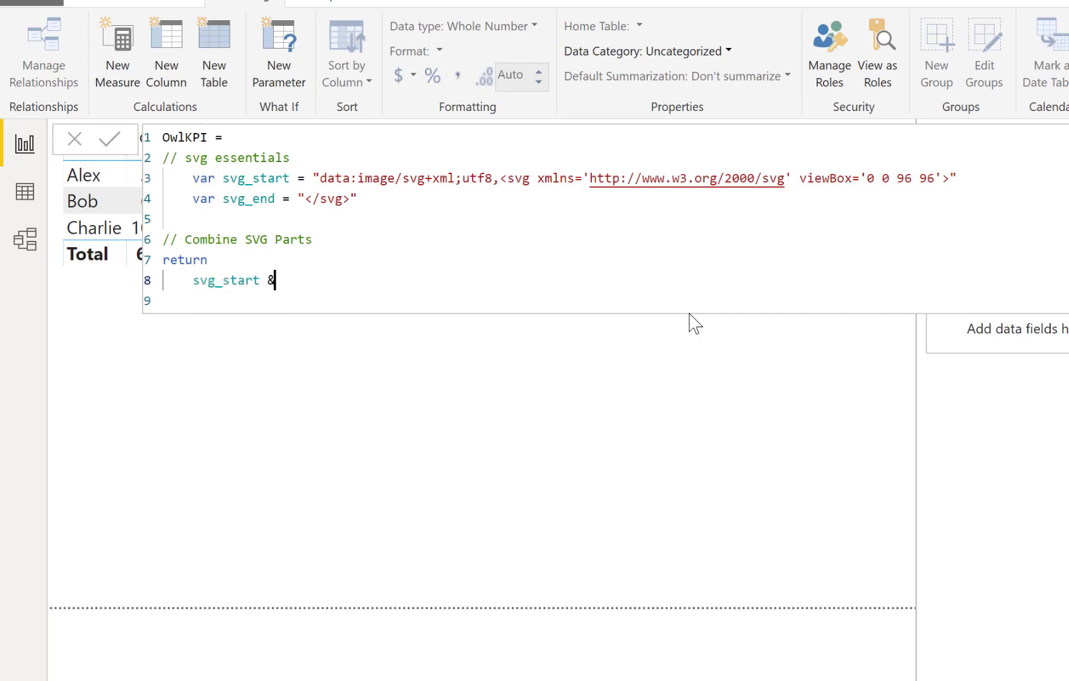
pyautogui.write('[')
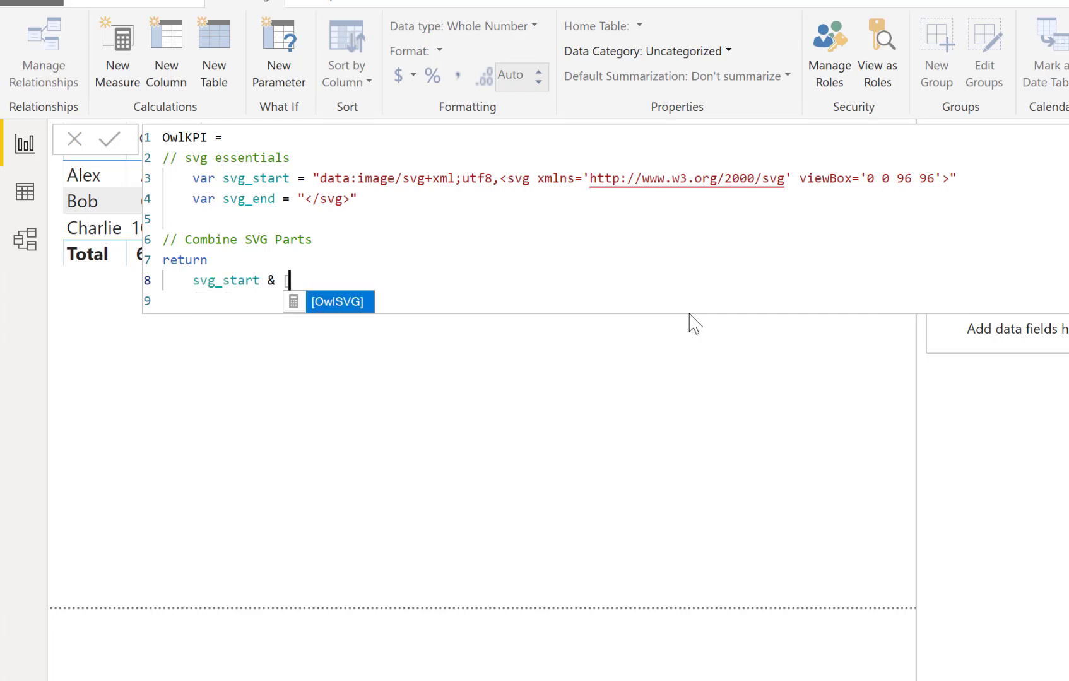
pyautogui.press('Tab')
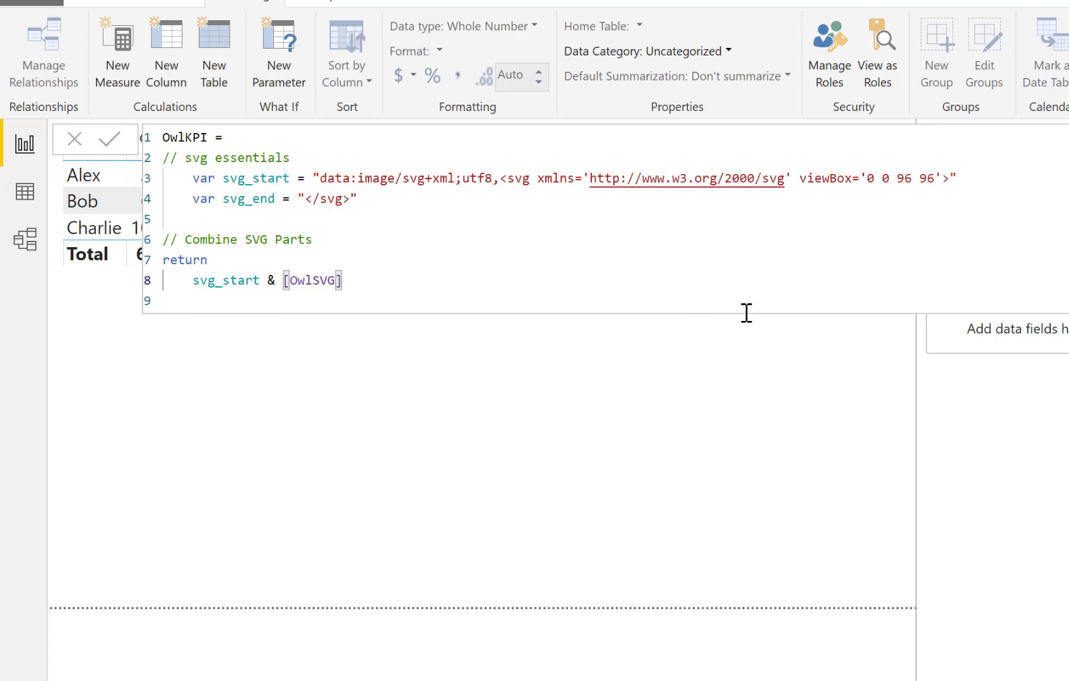
pyautogui.write('&')
pyautogui.write(' svg_end')
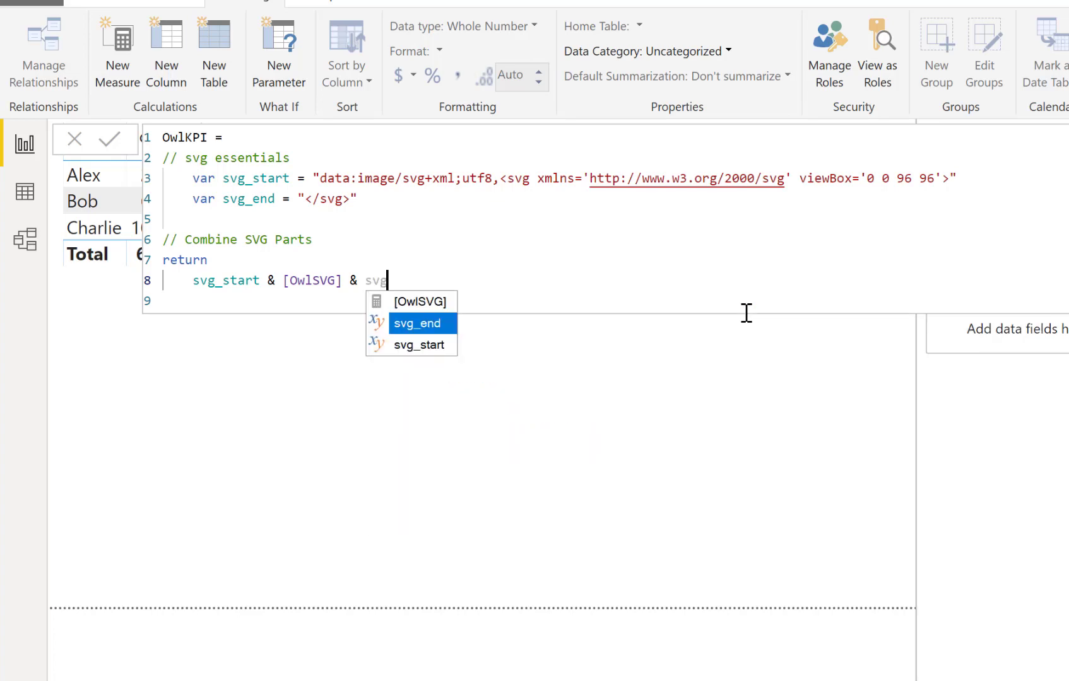
pyautogui.press('Tab')
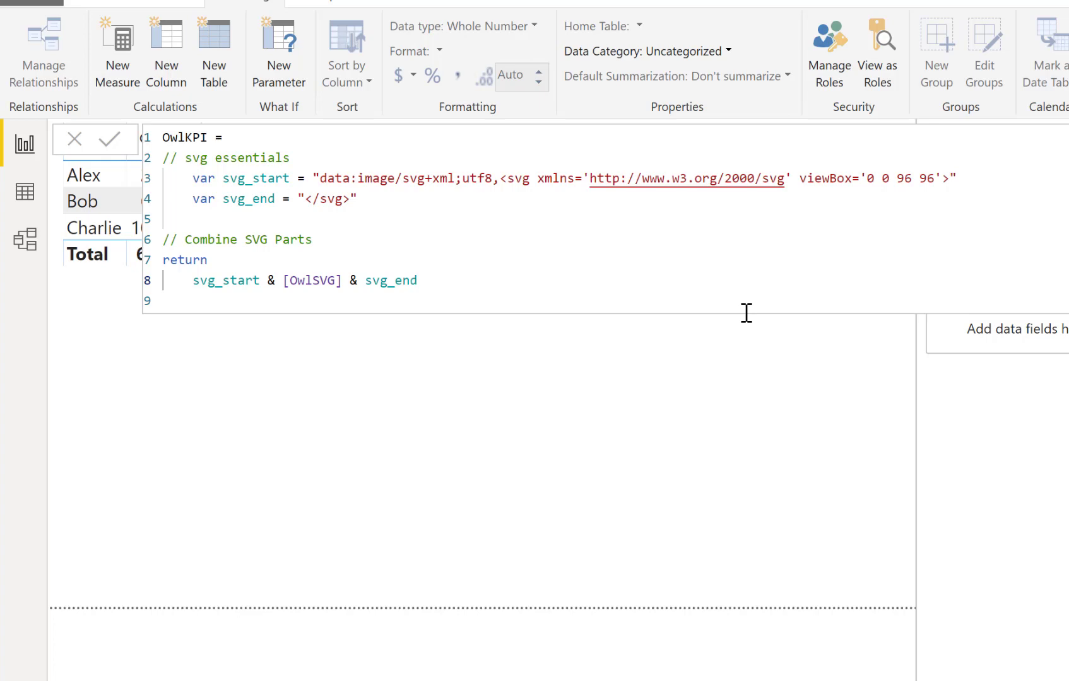
pyautogui.press('Return')
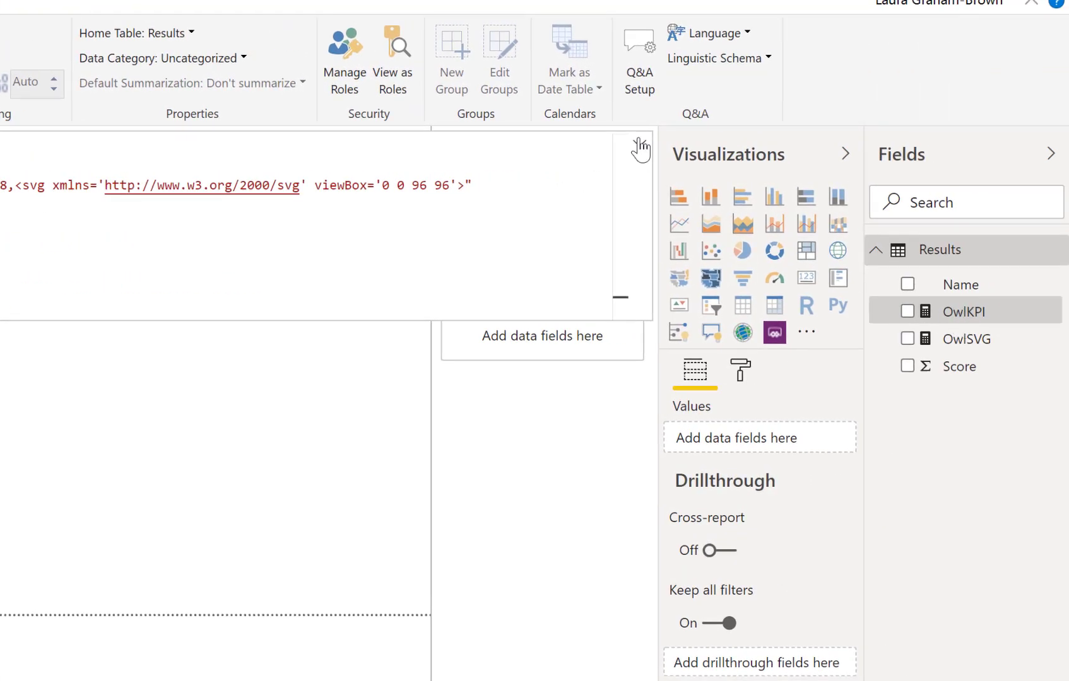
# Collapse the expanded formula bar
pyautogui.click(638, 148)
pyautogui.click(637, 147)
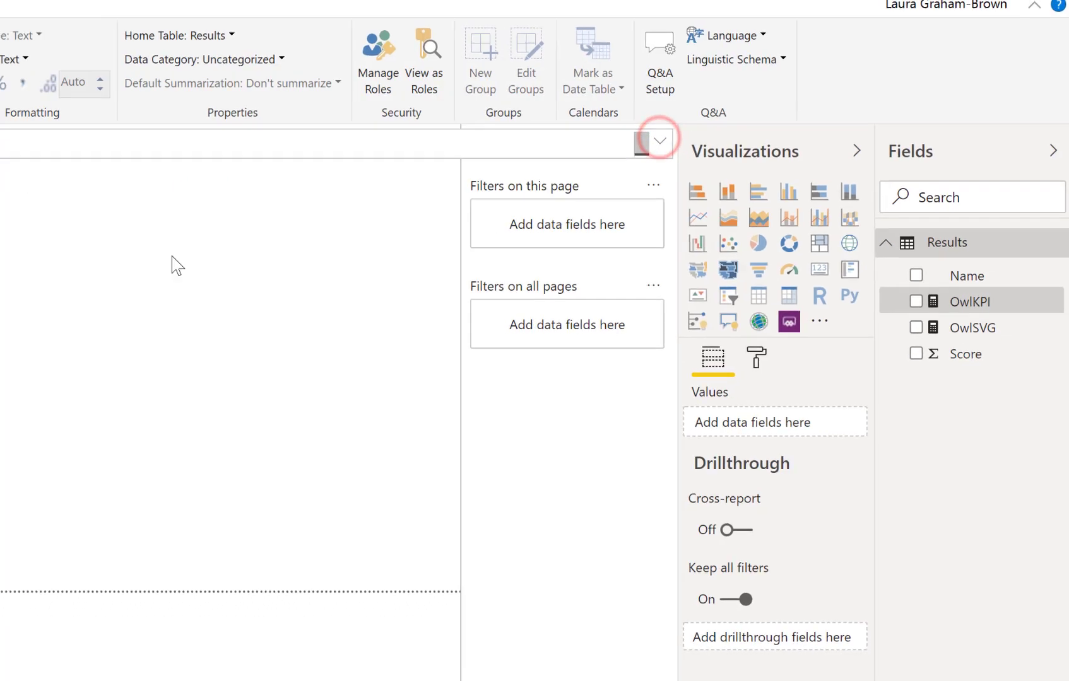
pyautogui.click(139, 229)
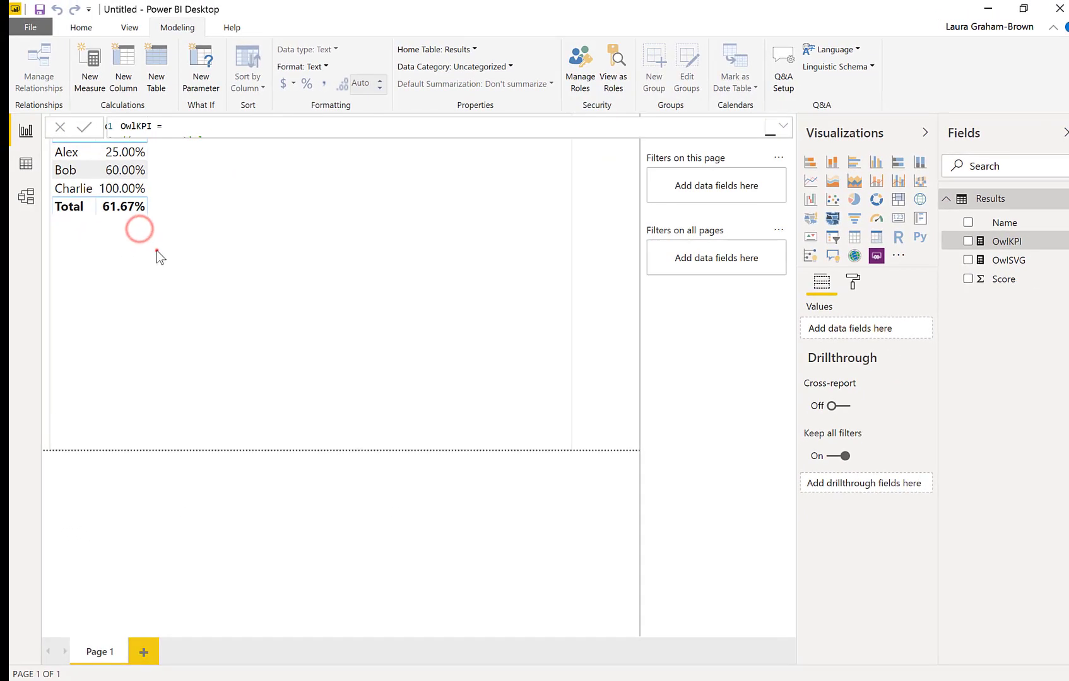
# Add the OwlKPI measure to the Name and Score table, which shows raw SVG text, and open its formula
pyautogui.click(156, 250)
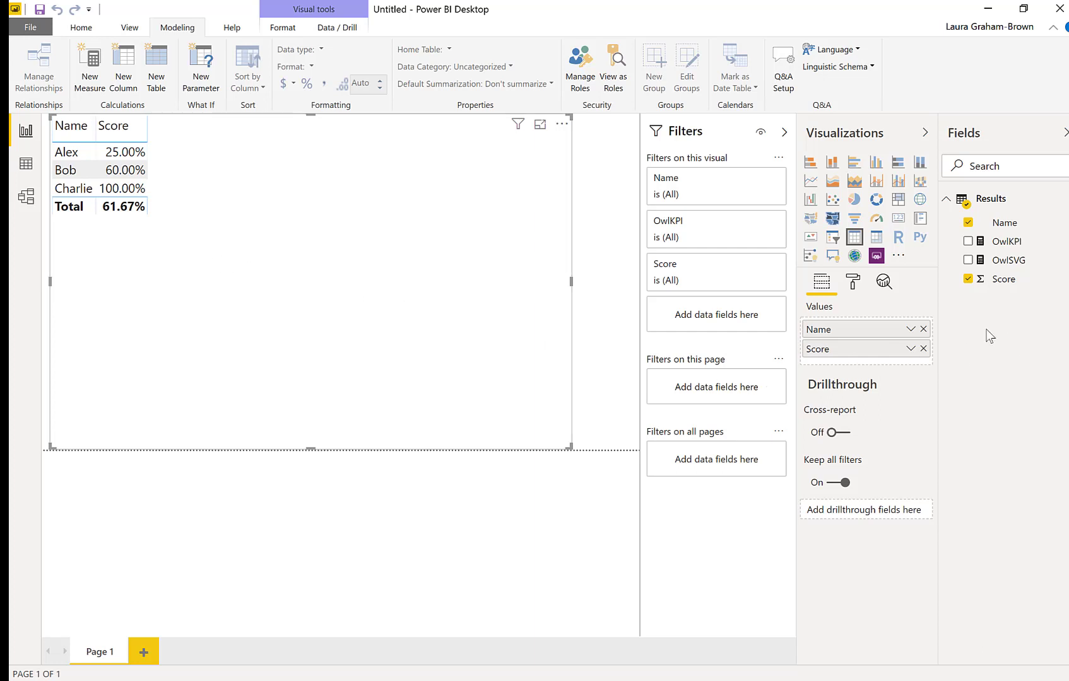
pyautogui.click(968, 241)
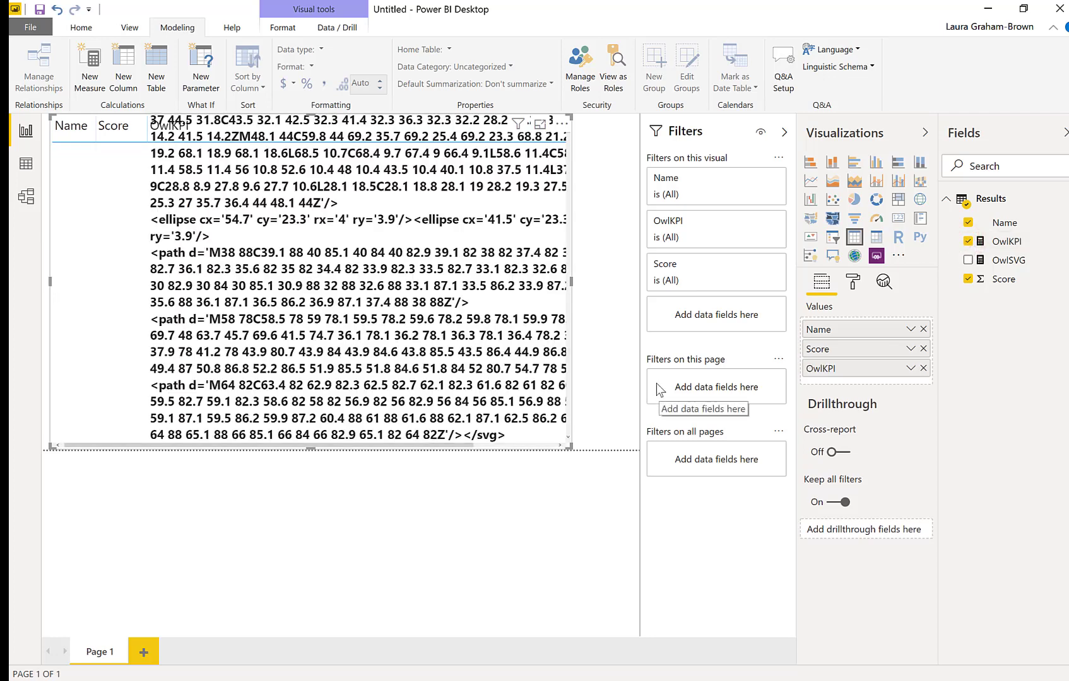
pyautogui.click(1004, 242)
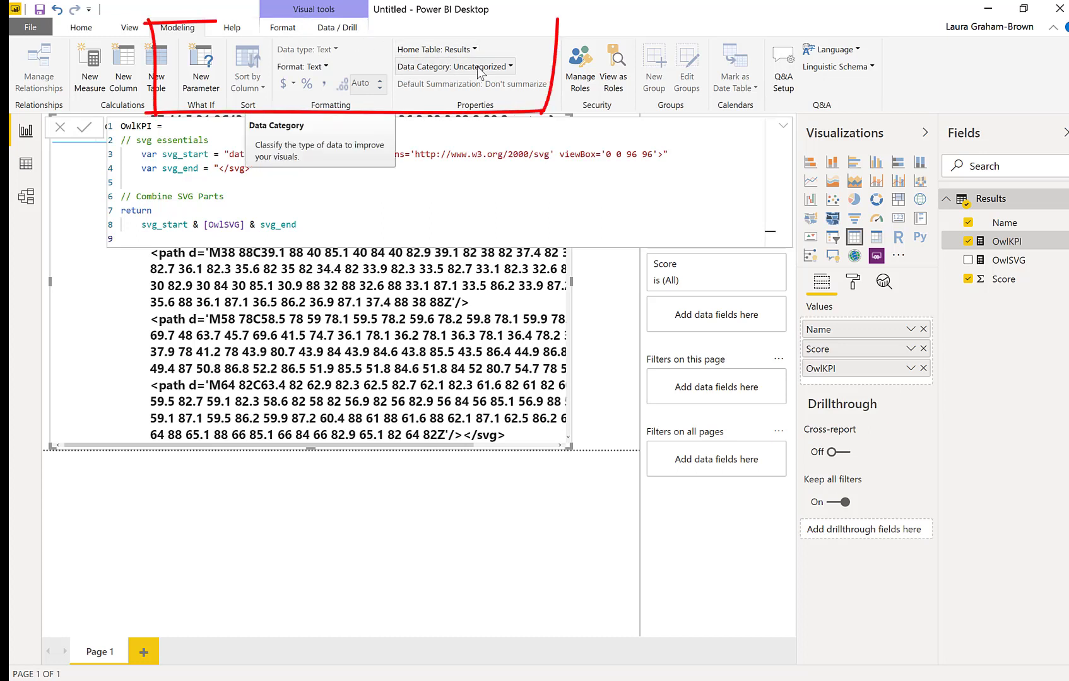
# Set OwlKPI's data category to Image URL so each row shows an owl icon, and collapse the formula bar
pyautogui.click(511, 67)
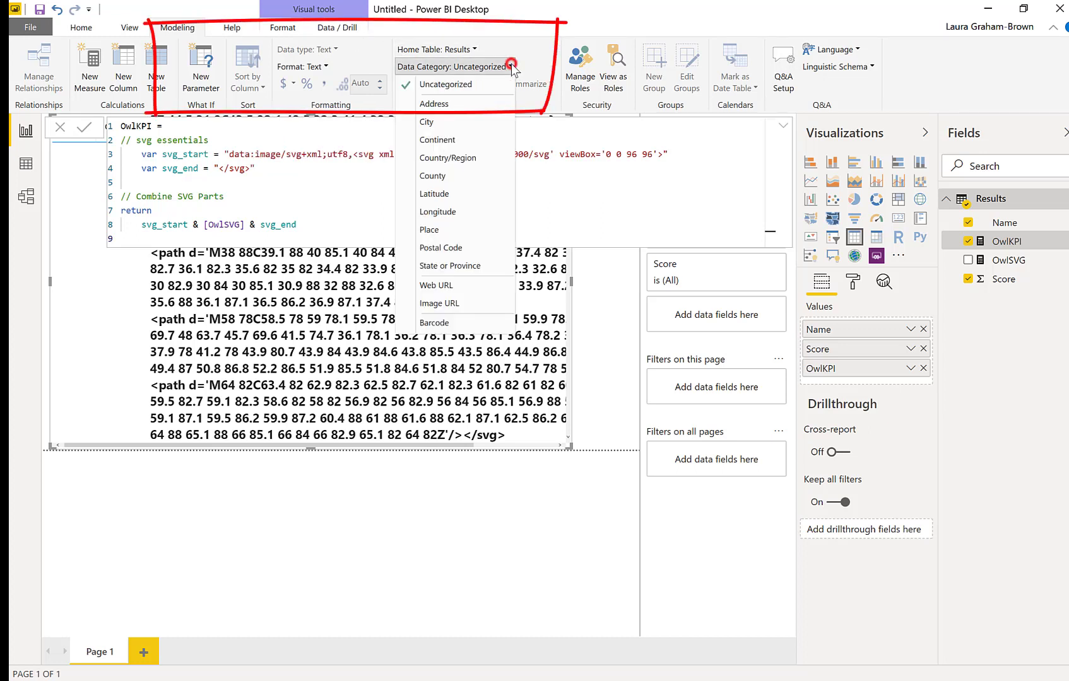
pyautogui.click(438, 303)
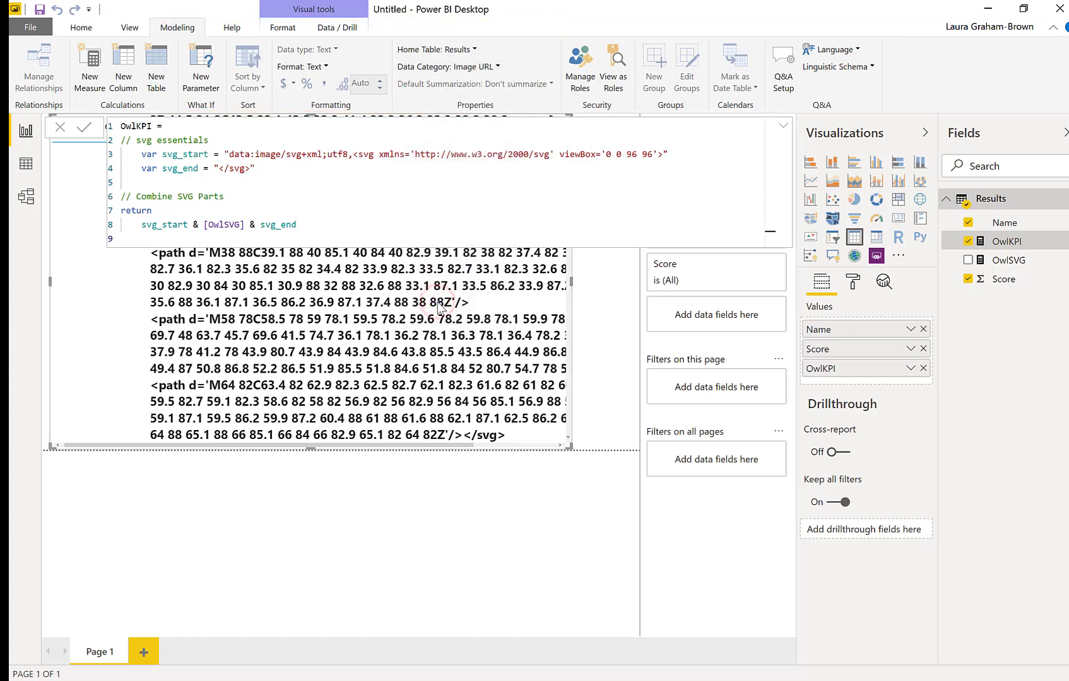
pyautogui.click(782, 126)
pyautogui.click(293, 237)
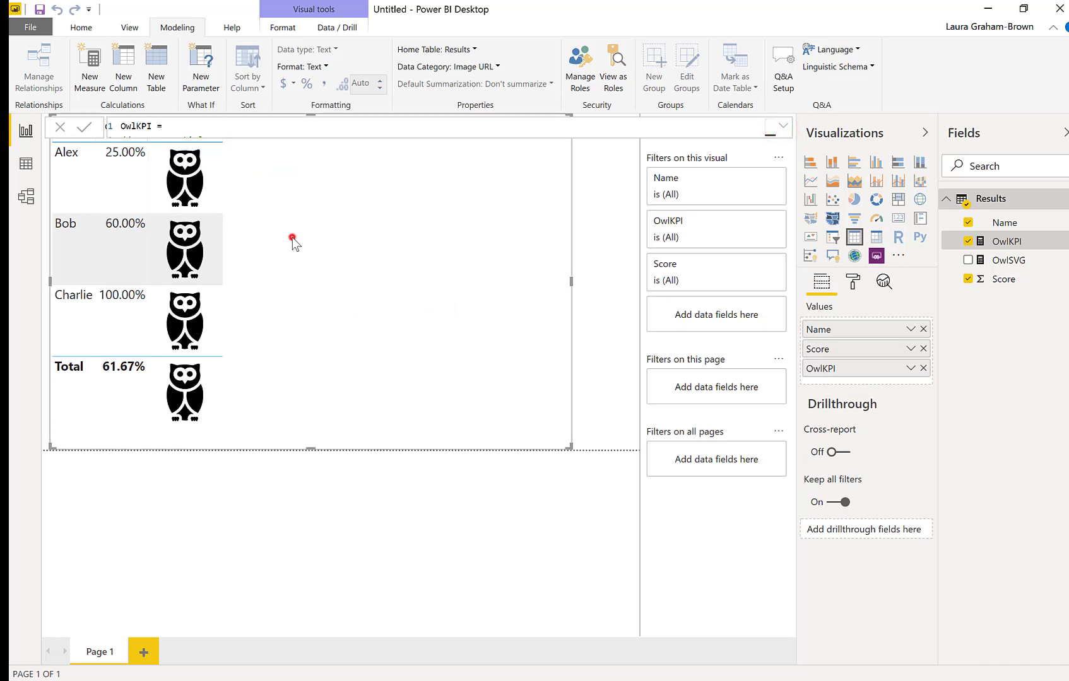
pyautogui.click(1008, 222)
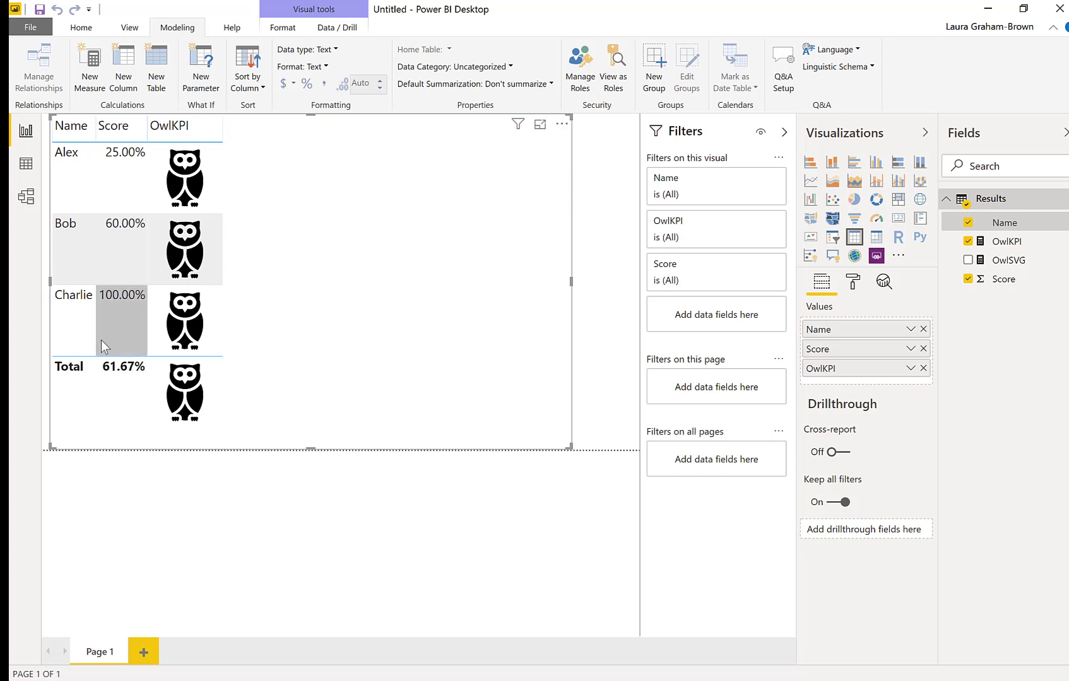
# Search the table's format options for 'imag' and set the Grid Image height slider at 150
pyautogui.click(124, 410)
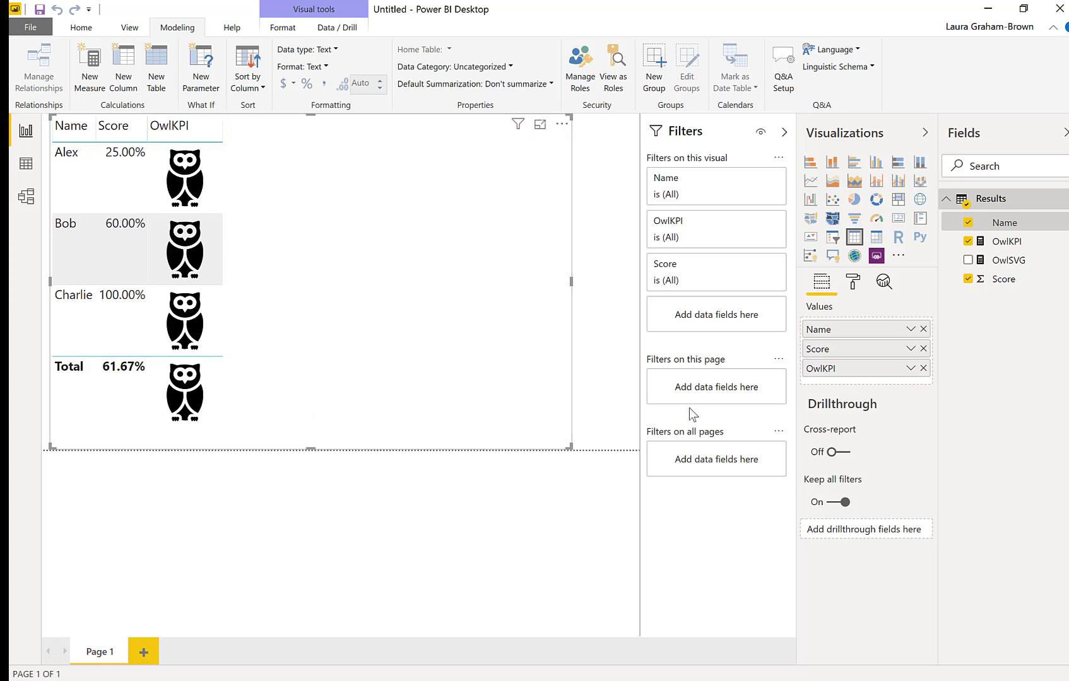
pyautogui.click(853, 284)
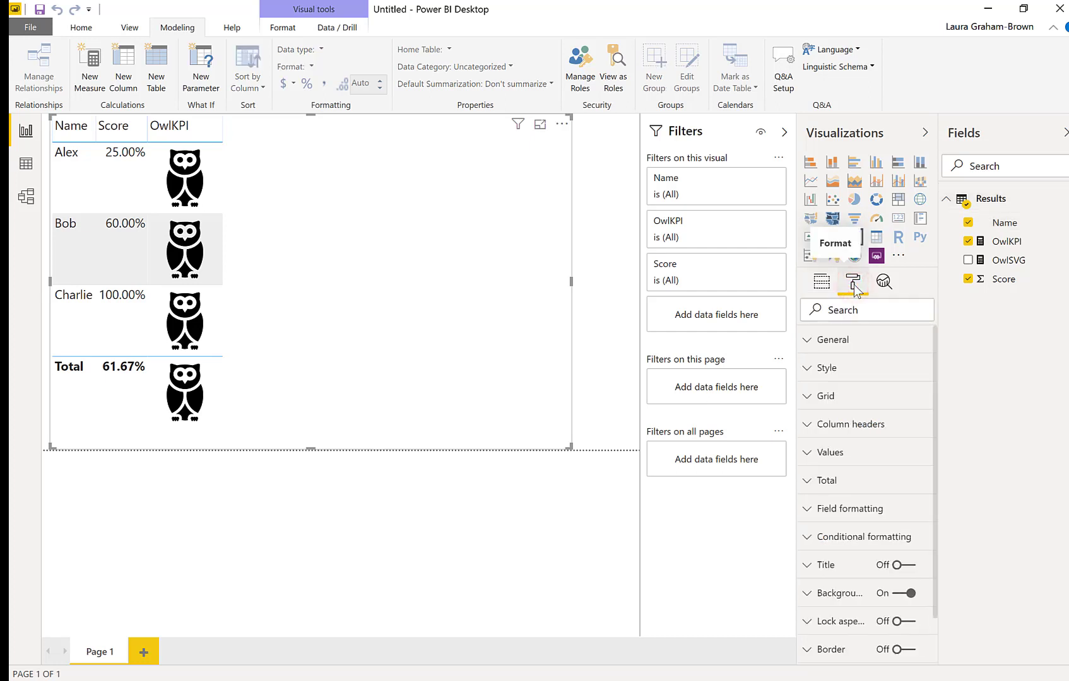
pyautogui.click(843, 310)
pyautogui.write('imag')
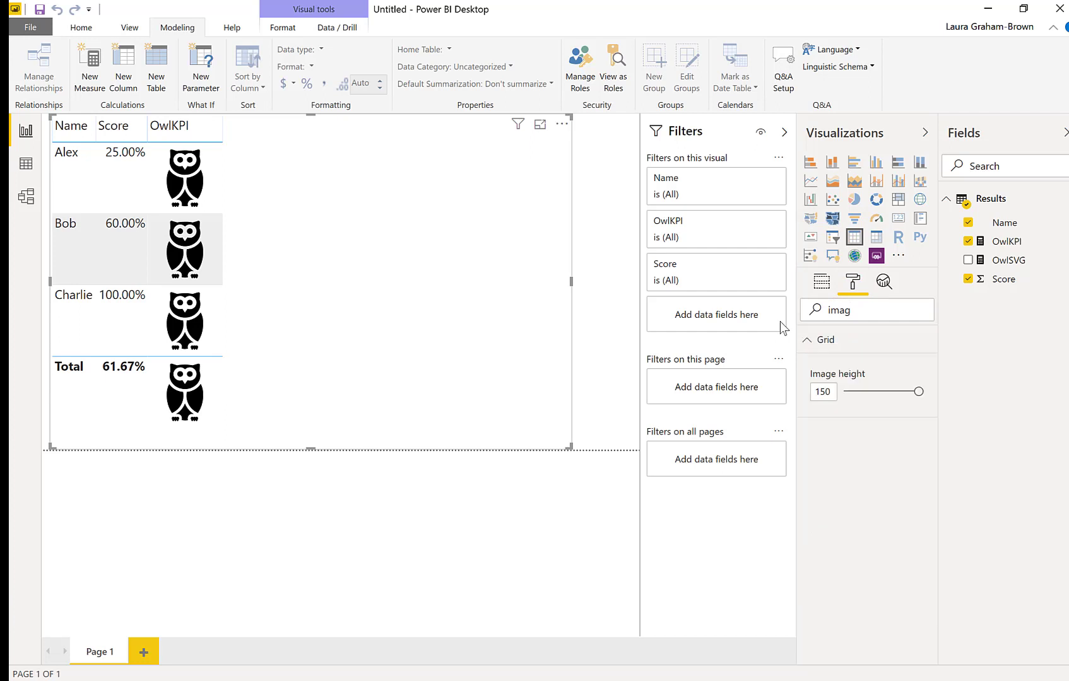
pyautogui.click(920, 394)
pyautogui.moveTo(918, 392)
pyautogui.mouseDown()
pyautogui.moveTo(851, 395)
pyautogui.moveTo(930, 398)
pyautogui.mouseUp()
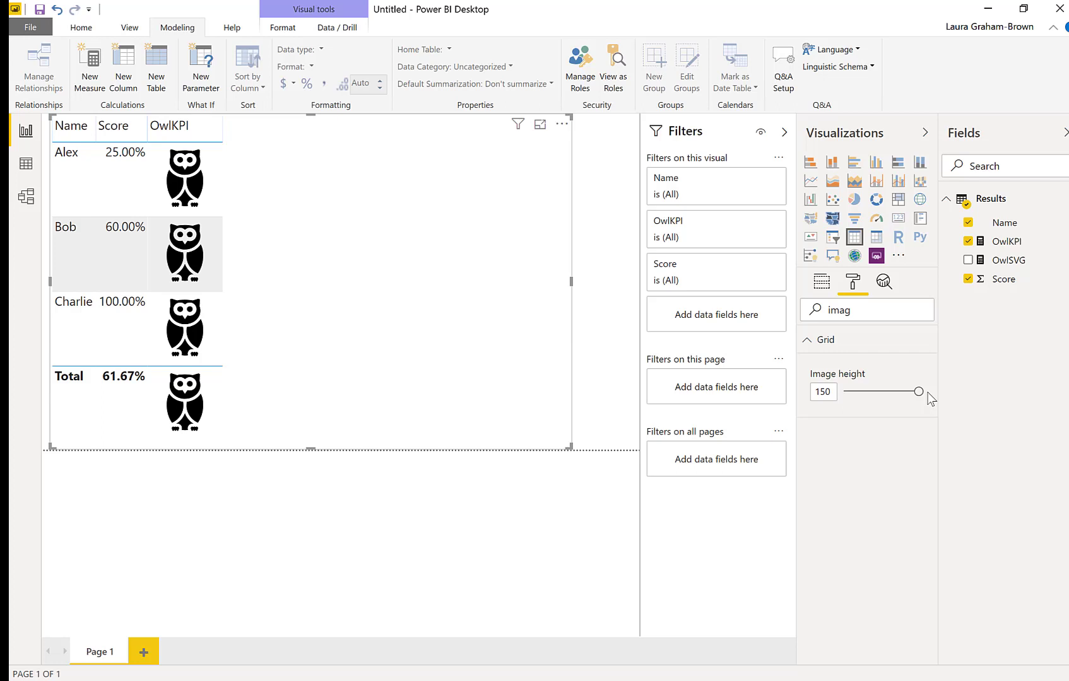